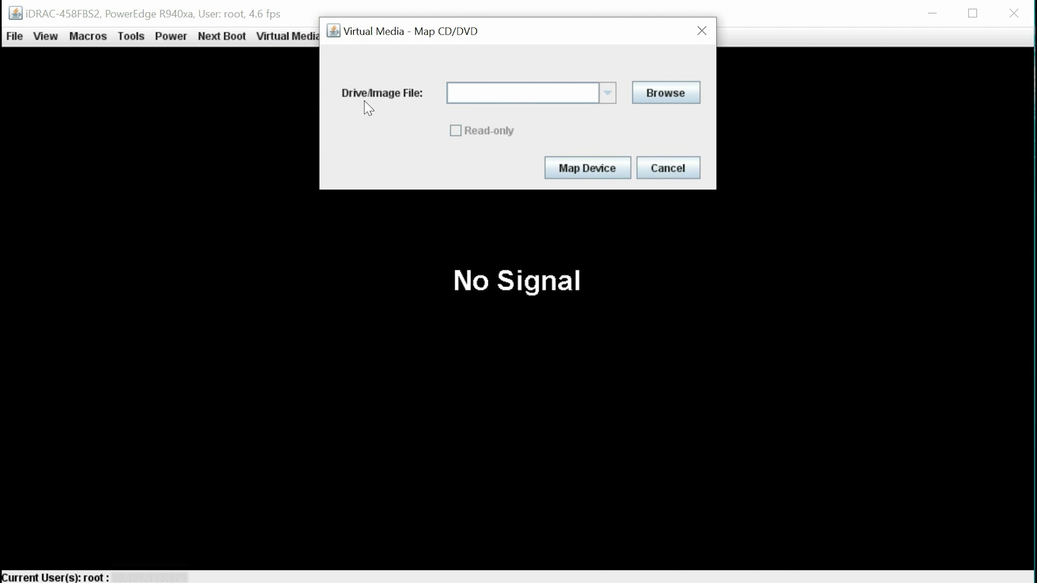
- Map WS2022_x64_en-US_Datacenter.iso from Desktop\WS2022_Image as virtual CD/DVD and confirm the power reset
{"action": "left_click", "coordinate": [650, 92]}
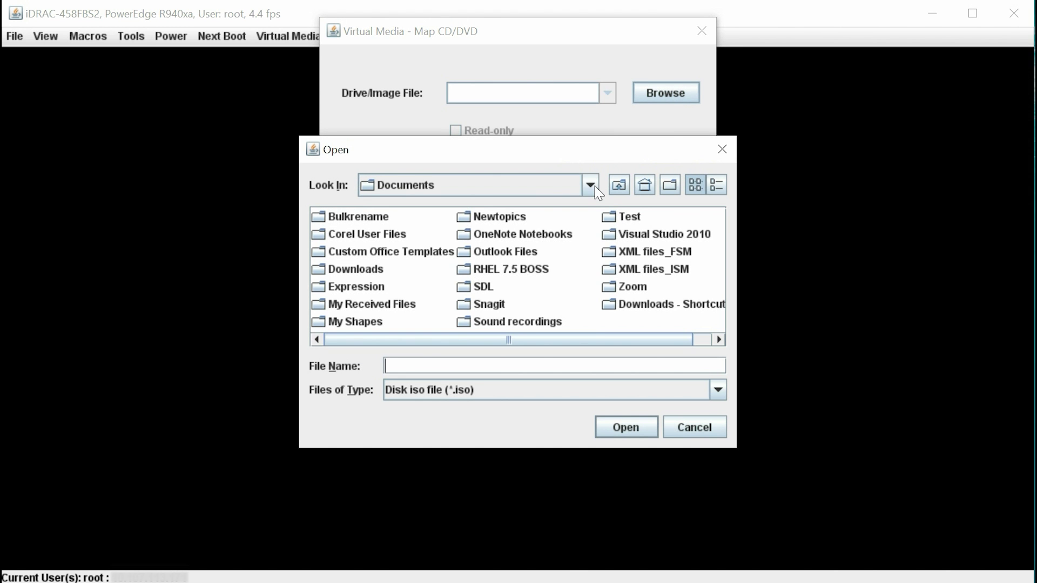
{"action": "left_click", "coordinate": [590, 185]}
{"action": "left_click_drag", "start_coordinate": [593, 287], "coordinate": [593, 224]}
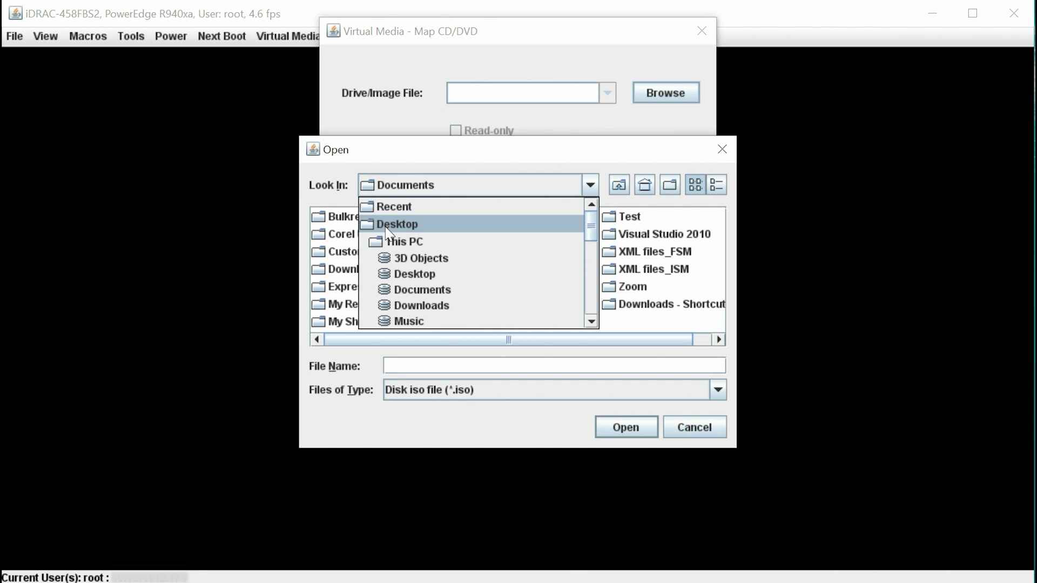
{"action": "left_click", "coordinate": [385, 227]}
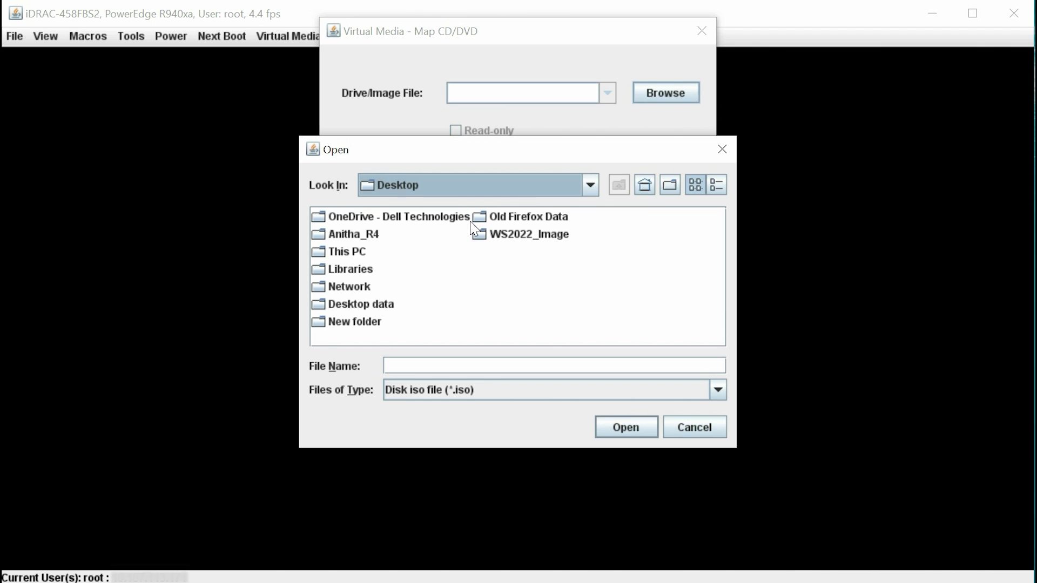
{"action": "double_click", "coordinate": [486, 234]}
{"action": "left_click", "coordinate": [483, 219]}
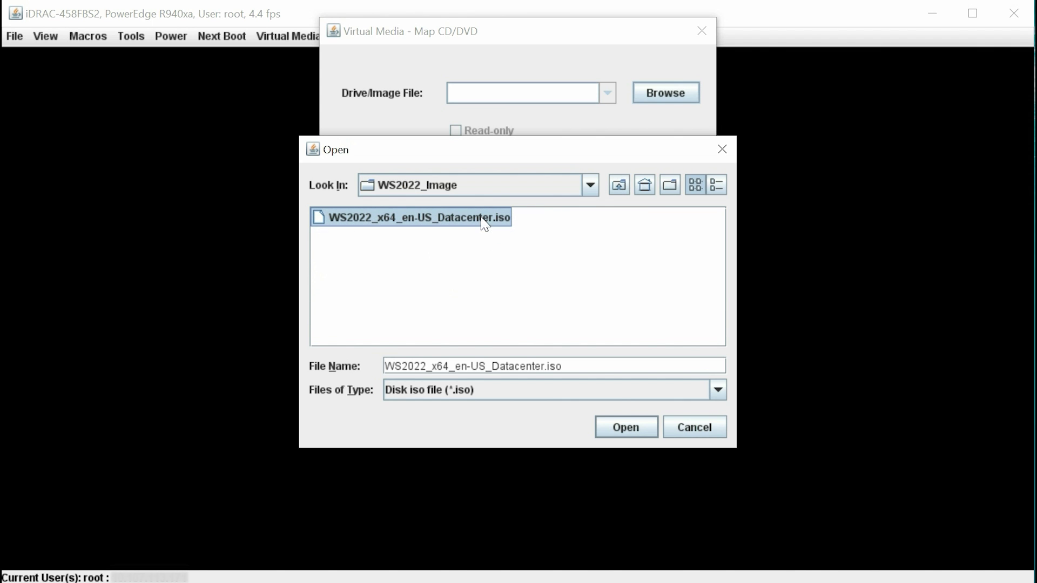
{"action": "left_click", "coordinate": [623, 420]}
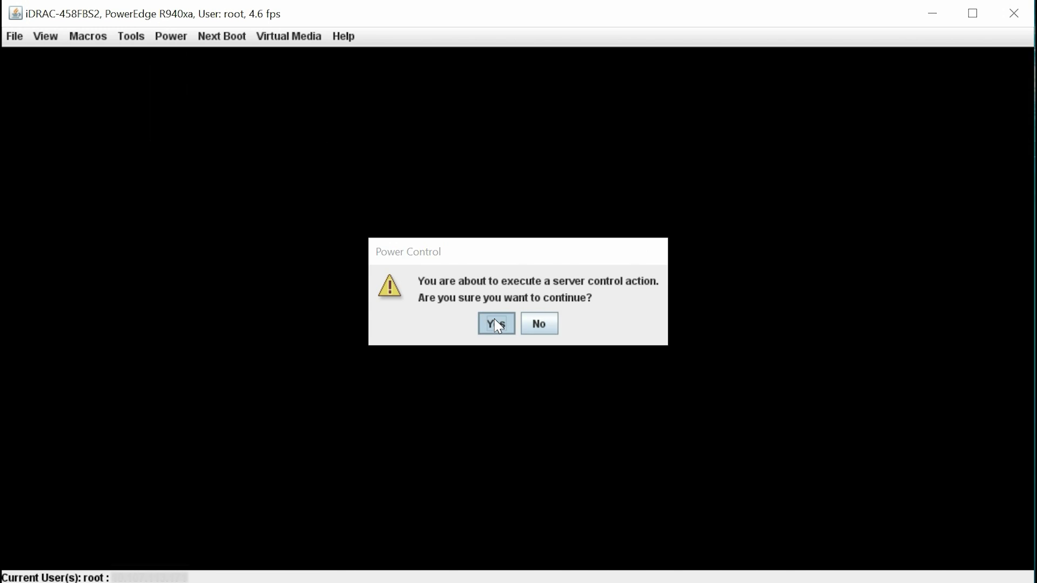
{"action": "left_click", "coordinate": [497, 324]}
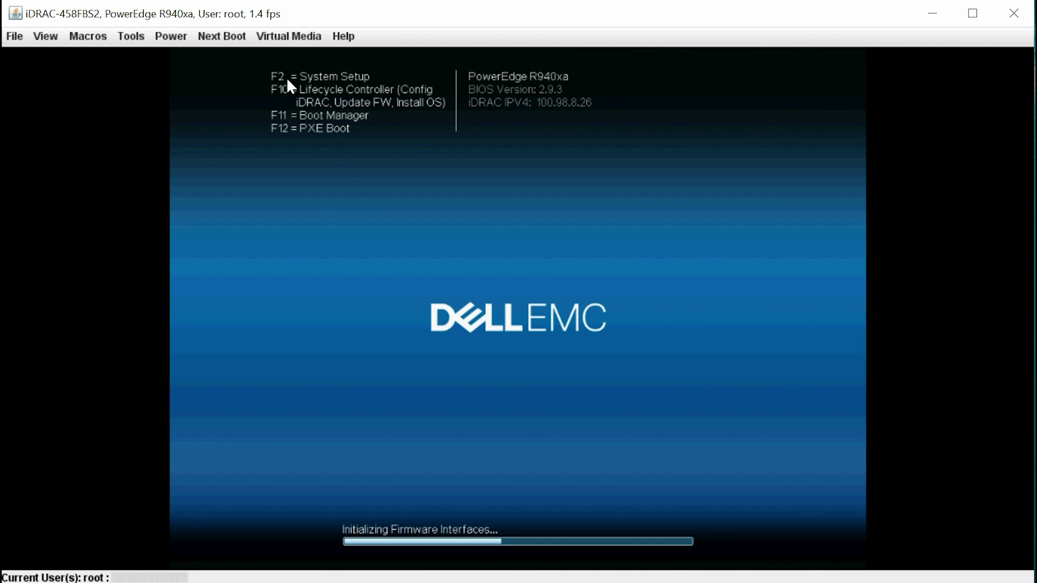
- Enter System Setup with F2 and go to System BIOS > System Security
{"action": "key", "text": "F2"}
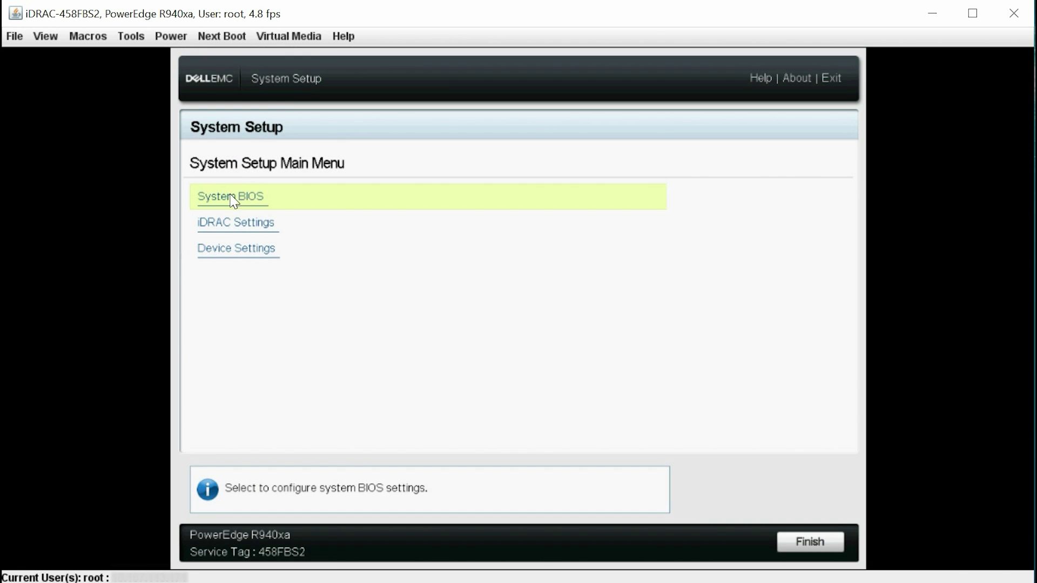
{"action": "left_click", "coordinate": [231, 197]}
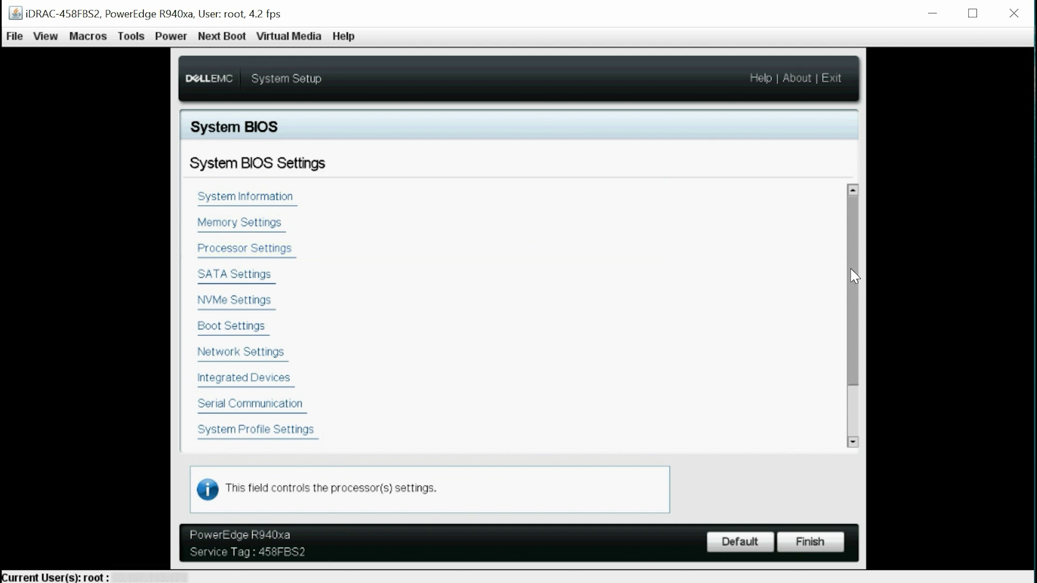
{"action": "left_click_drag", "start_coordinate": [852, 255], "coordinate": [850, 347]}
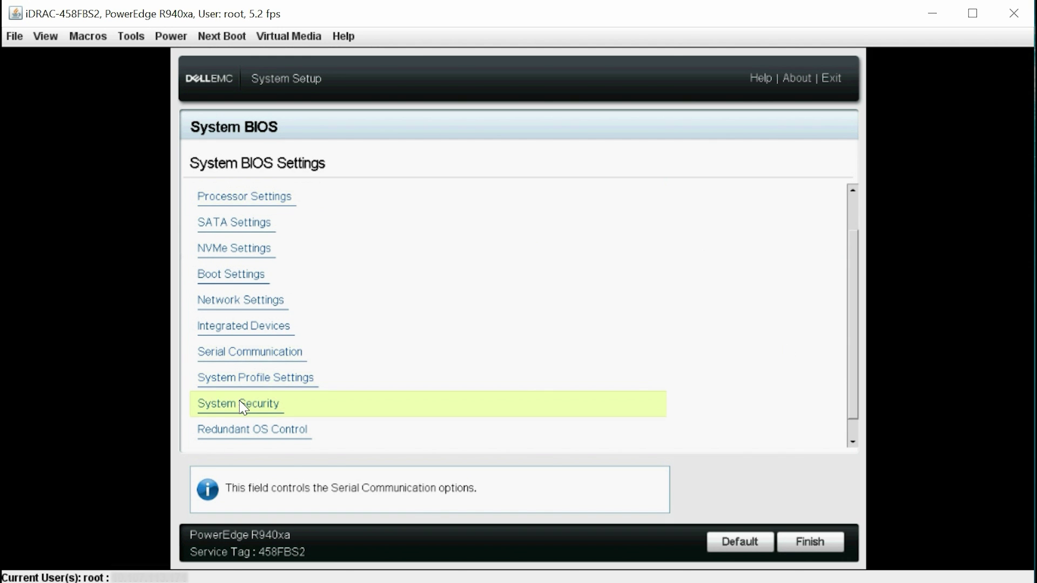
{"action": "left_click", "coordinate": [263, 402]}
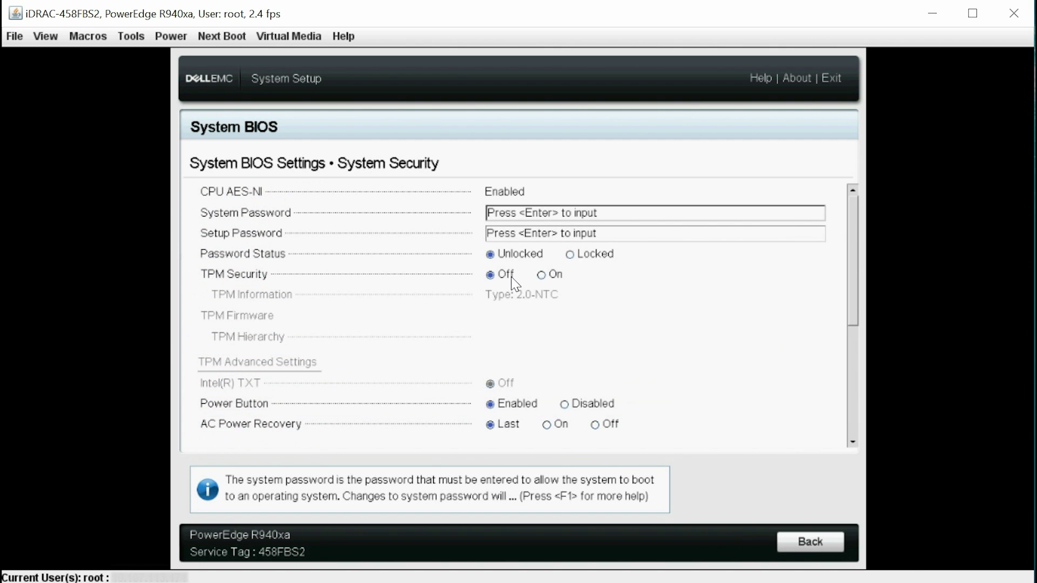
- Turn TPM Security on and enable Secure Boot, accepting the password warnings
{"action": "left_click", "coordinate": [543, 277]}
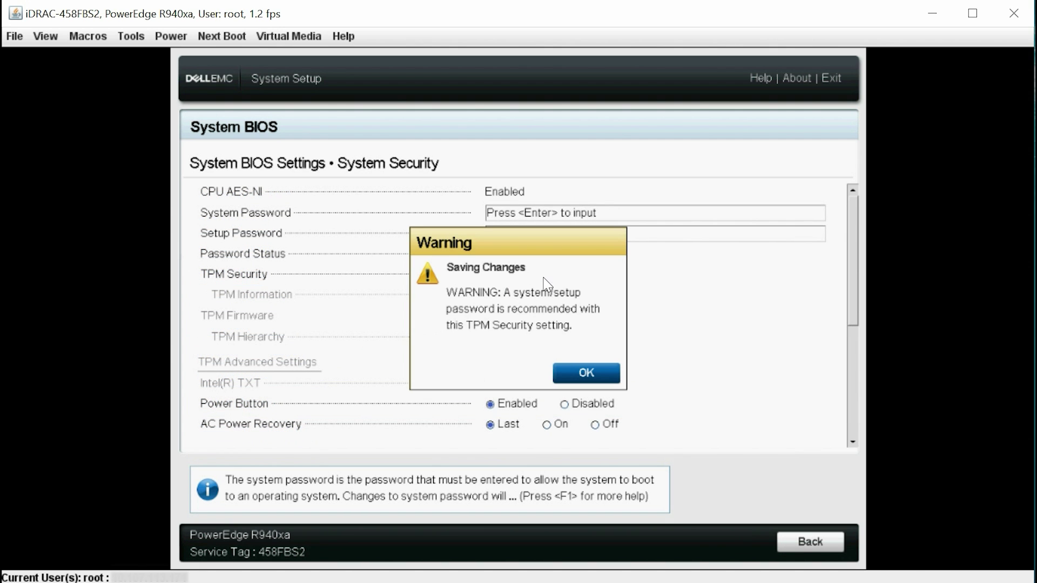
{"action": "left_click", "coordinate": [572, 367]}
{"action": "scroll", "coordinate": [859, 351], "scroll_direction": "down", "scroll_amount": 2}
{"action": "scroll", "coordinate": [860, 384], "scroll_direction": "down", "scroll_amount": 3}
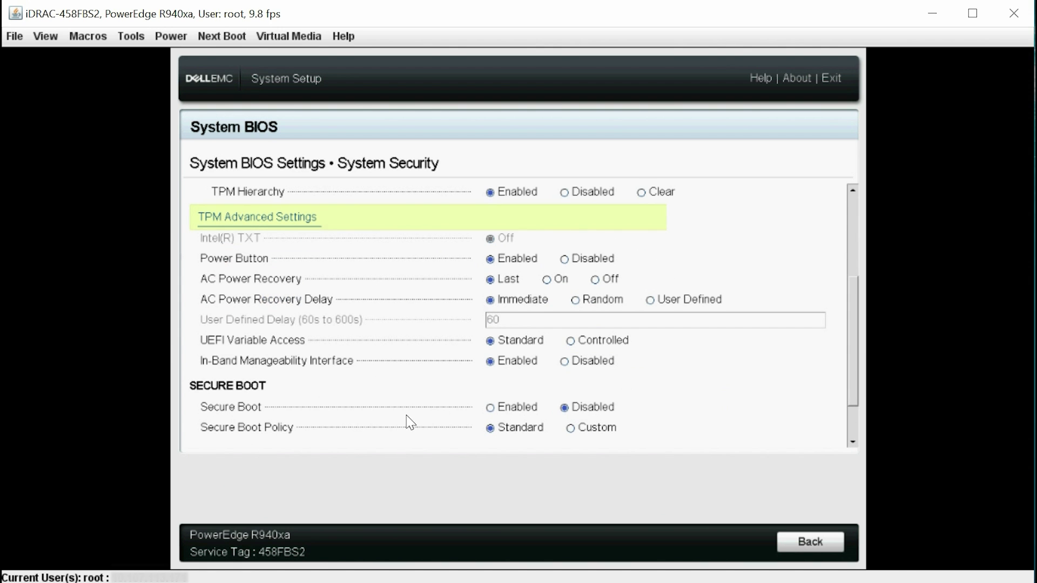
{"action": "left_click", "coordinate": [494, 409]}
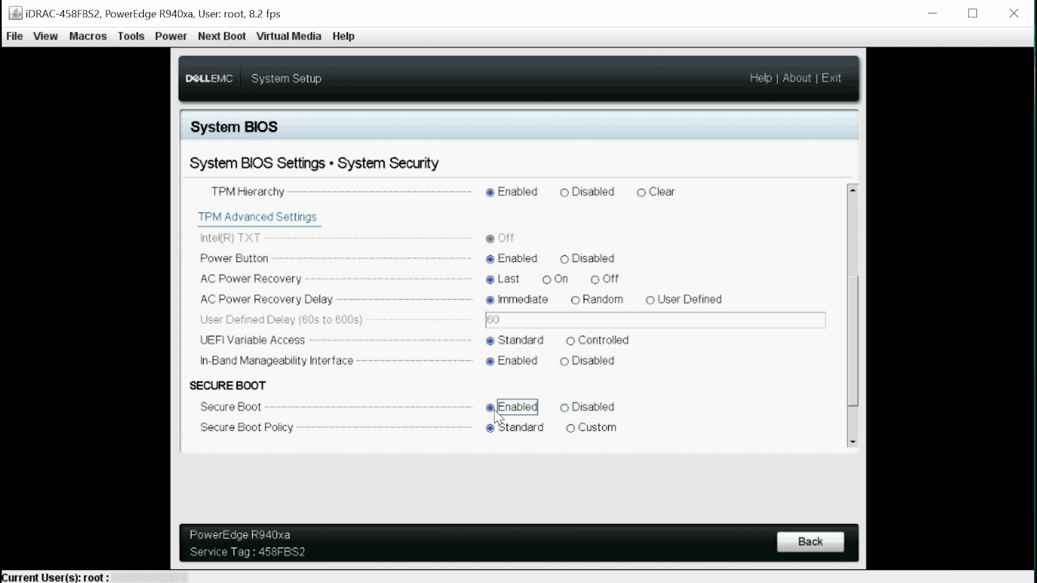
{"action": "left_click", "coordinate": [587, 375]}
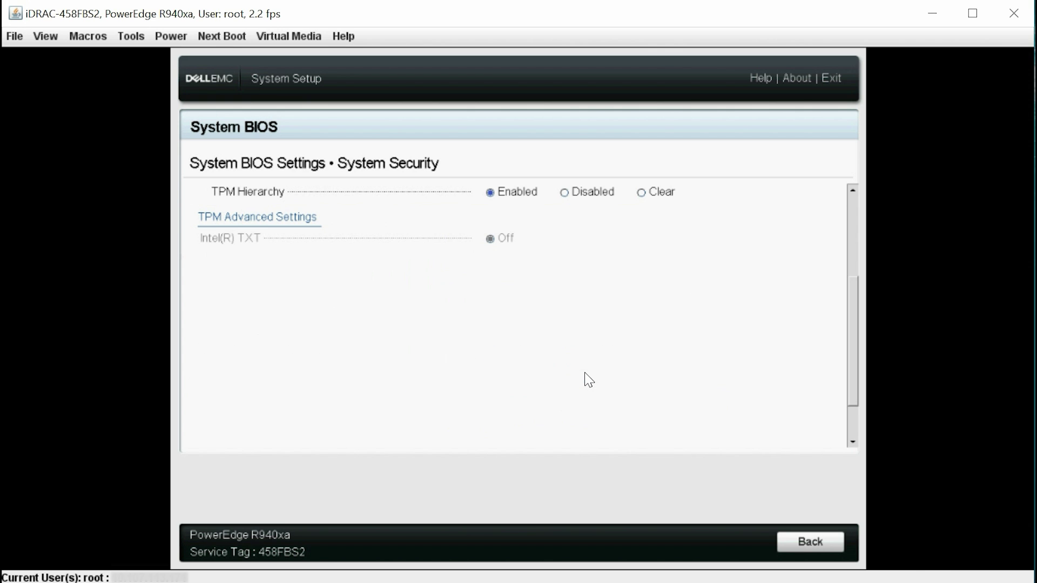
{"action": "left_click", "coordinate": [797, 540]}
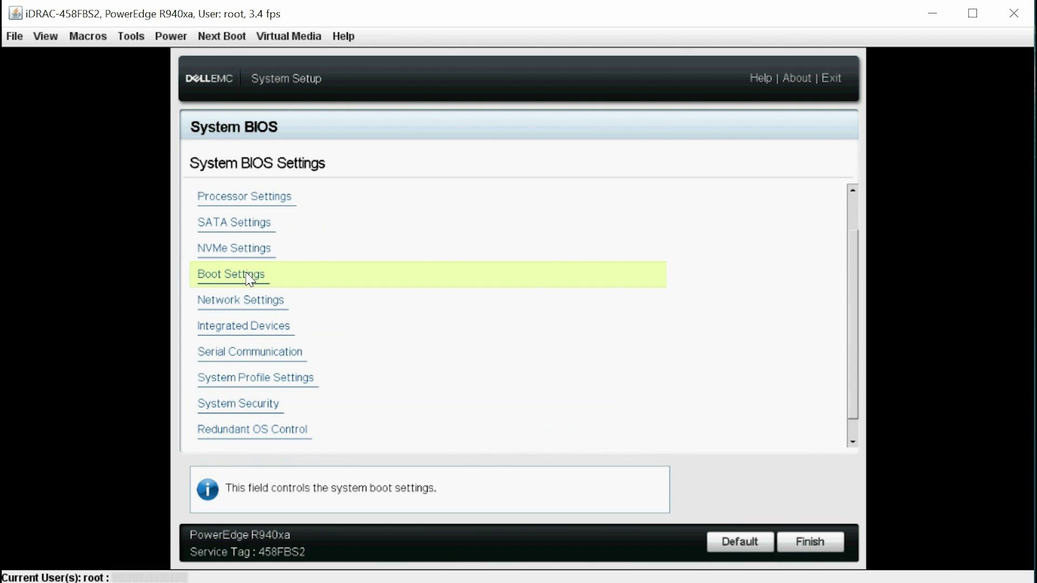
- Move Virtual Optical Drive to the top of the UEFI Boot Sequence
{"action": "left_click", "coordinate": [249, 278]}
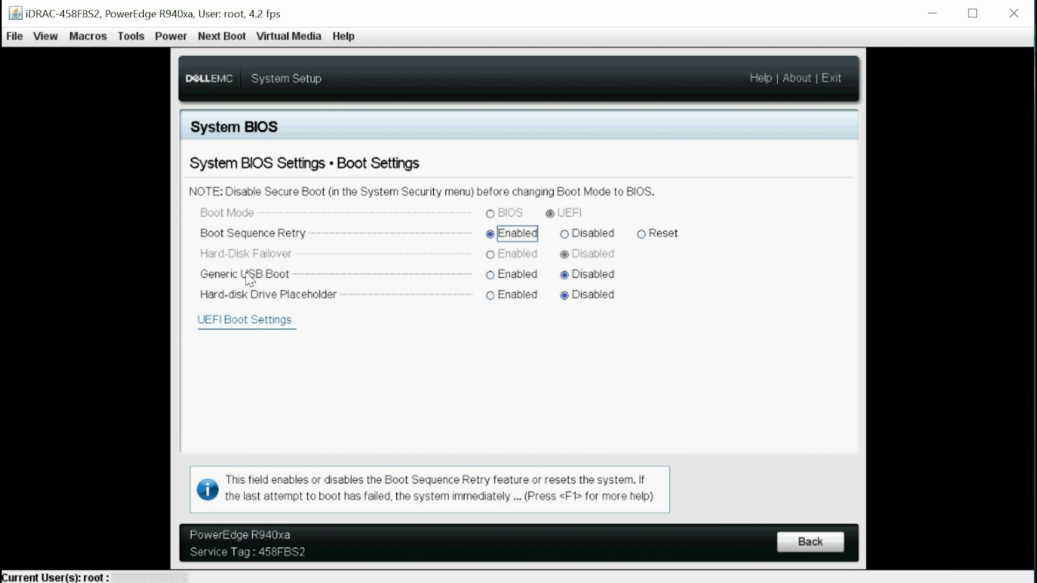
{"action": "left_click", "coordinate": [233, 321]}
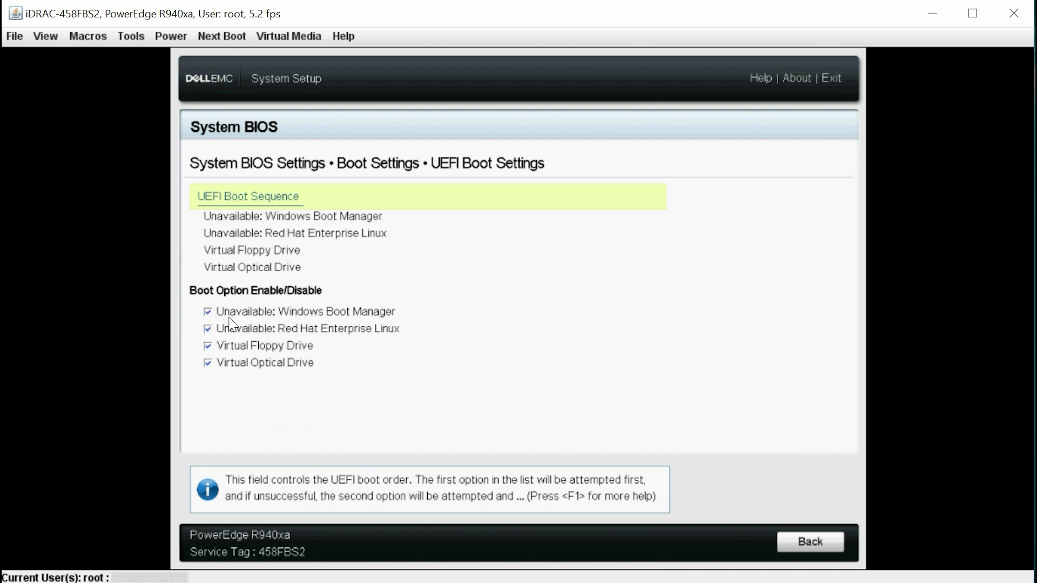
{"action": "left_click", "coordinate": [250, 202]}
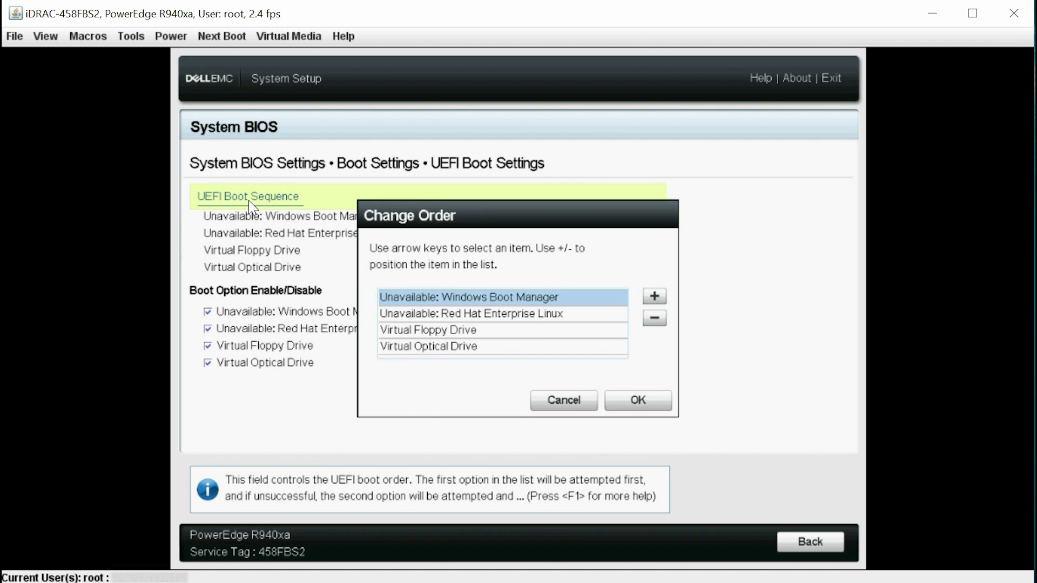
{"action": "left_click", "coordinate": [426, 348]}
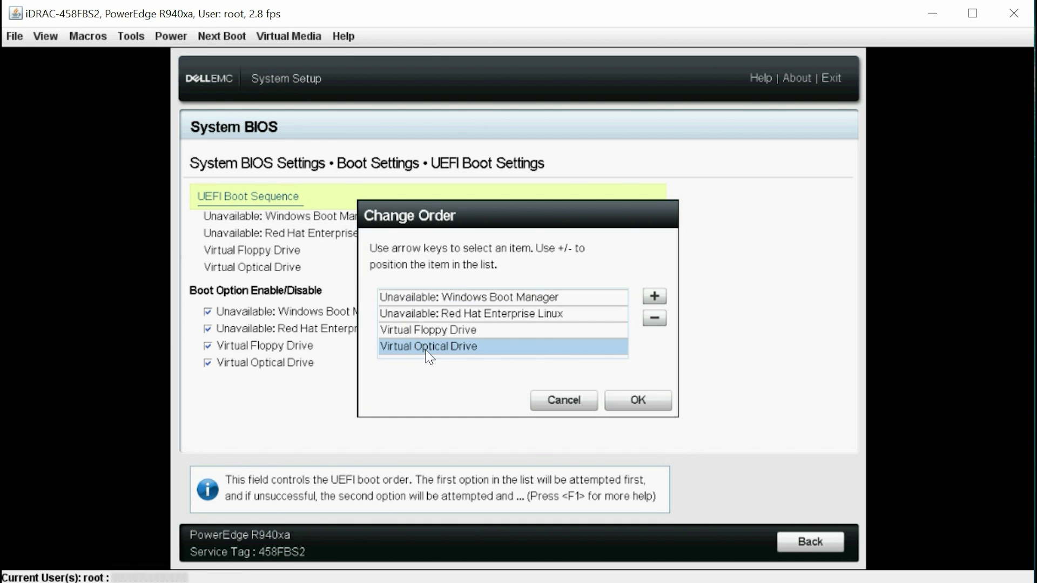
{"action": "left_click", "coordinate": [650, 298]}
{"action": "left_click", "coordinate": [649, 298]}
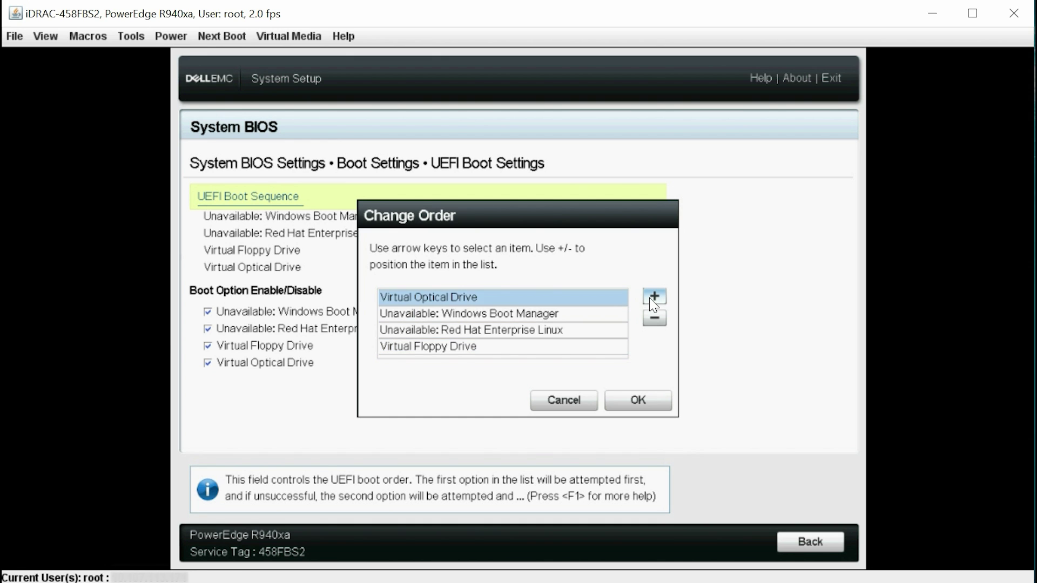
{"action": "left_click", "coordinate": [640, 399]}
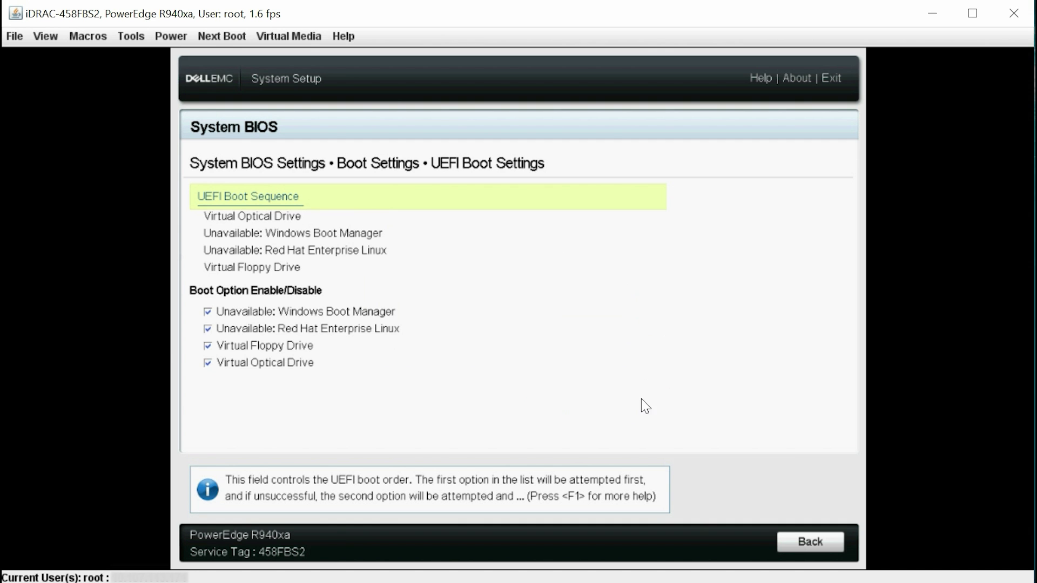
- Save the BIOS changes and exit System Setup to restart the server
{"action": "left_click", "coordinate": [799, 537]}
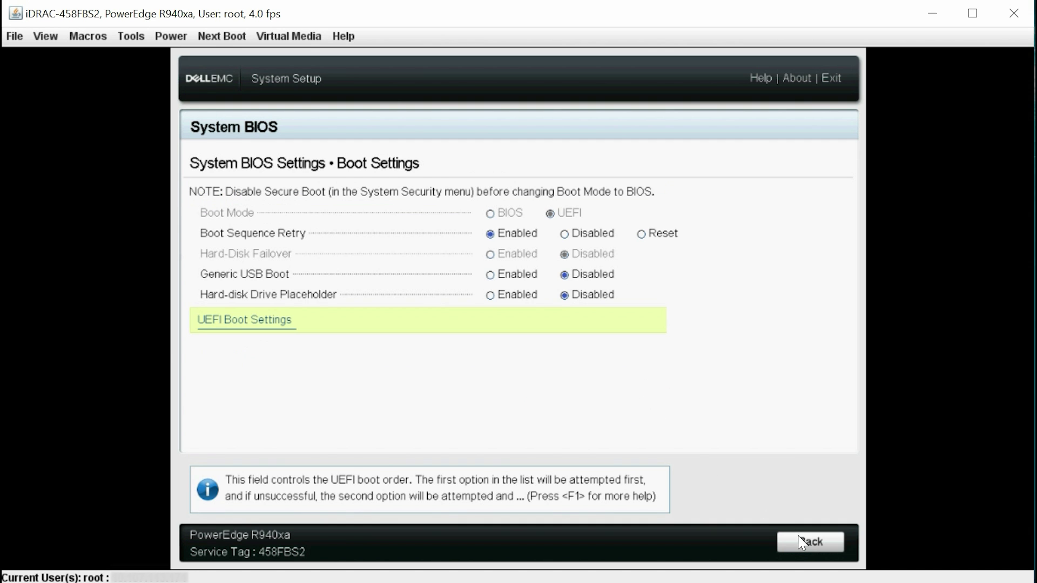
{"action": "left_click", "coordinate": [801, 542]}
{"action": "left_click", "coordinate": [801, 543]}
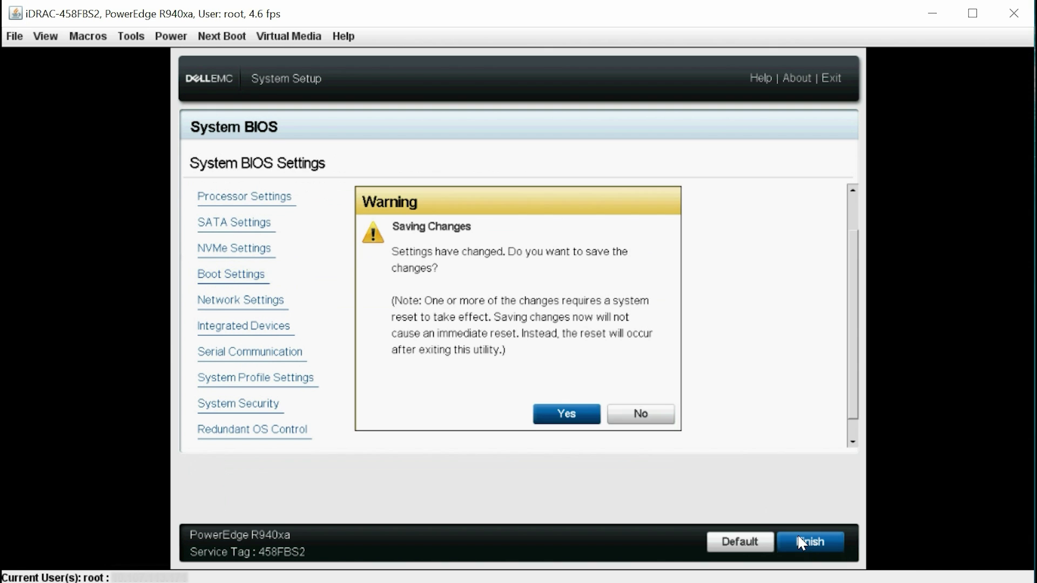
{"action": "left_click", "coordinate": [577, 420]}
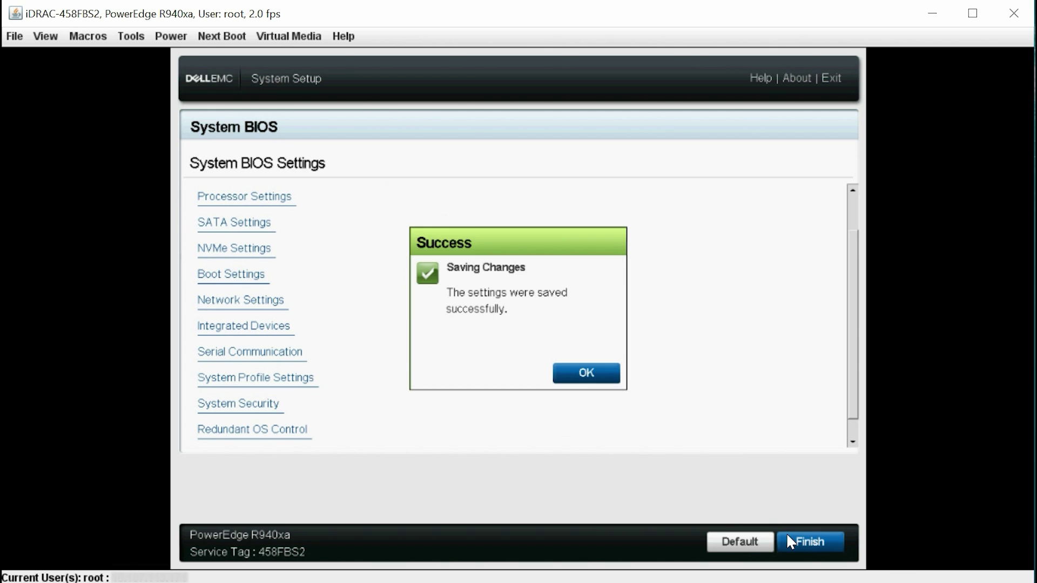
{"action": "left_click", "coordinate": [560, 370]}
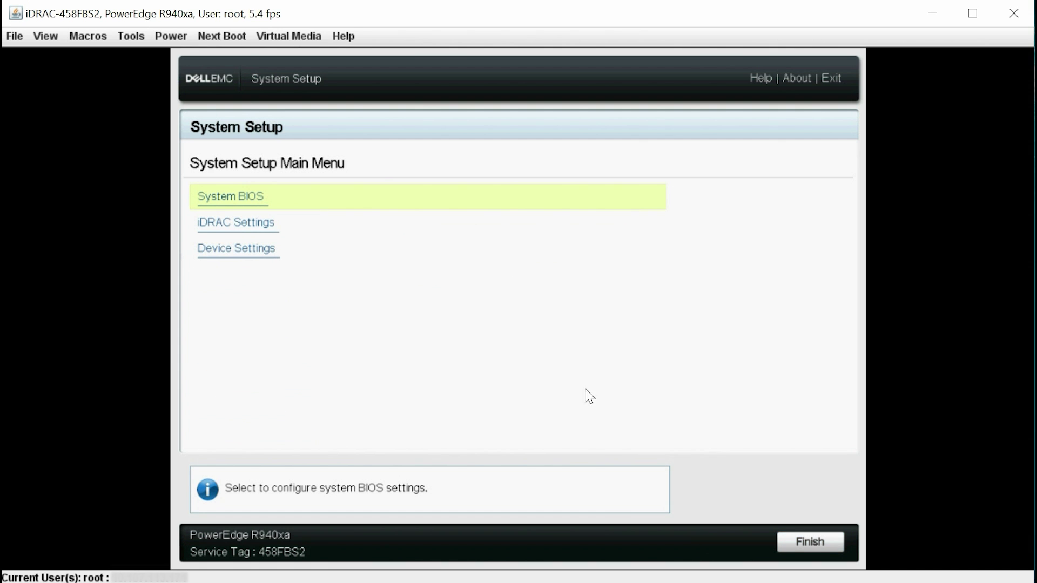
{"action": "left_click", "coordinate": [792, 540]}
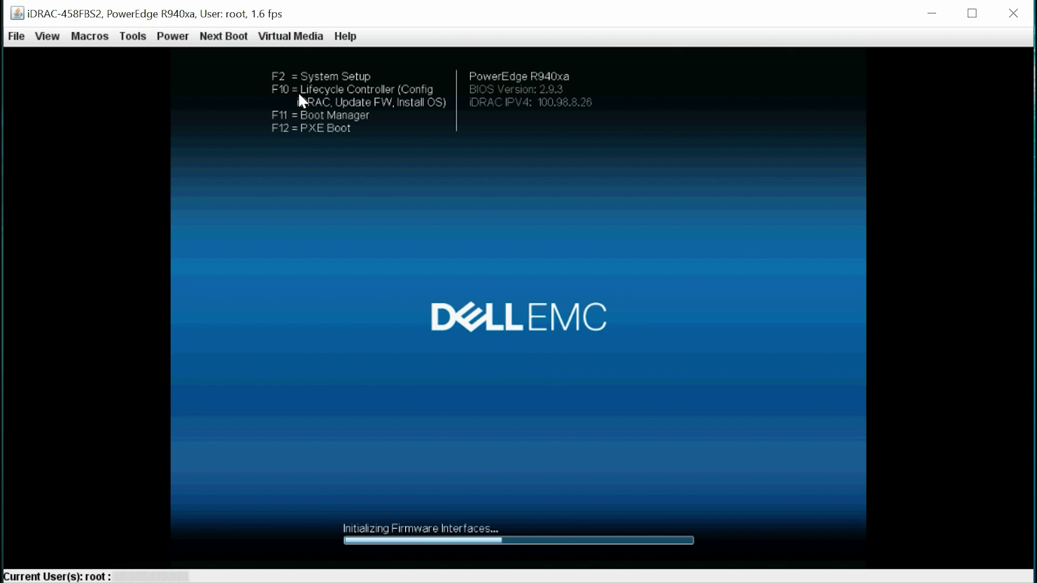
- Enter Lifecycle Controller with F10 and start OS Deployment with 'Go Directly to OS Deployment'
{"action": "key", "text": "F10"}
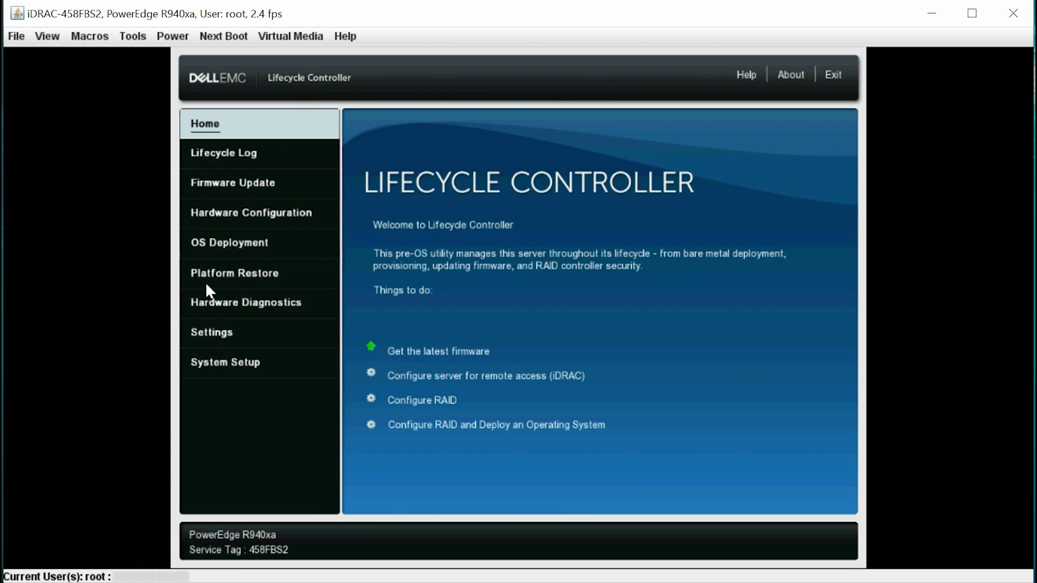
{"action": "left_click", "coordinate": [223, 243]}
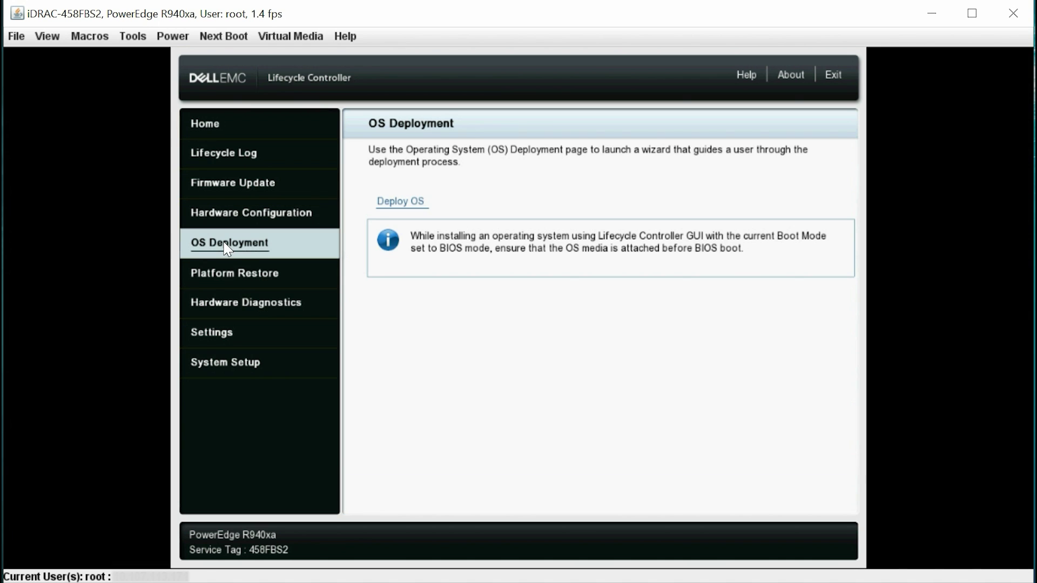
{"action": "left_click", "coordinate": [391, 210]}
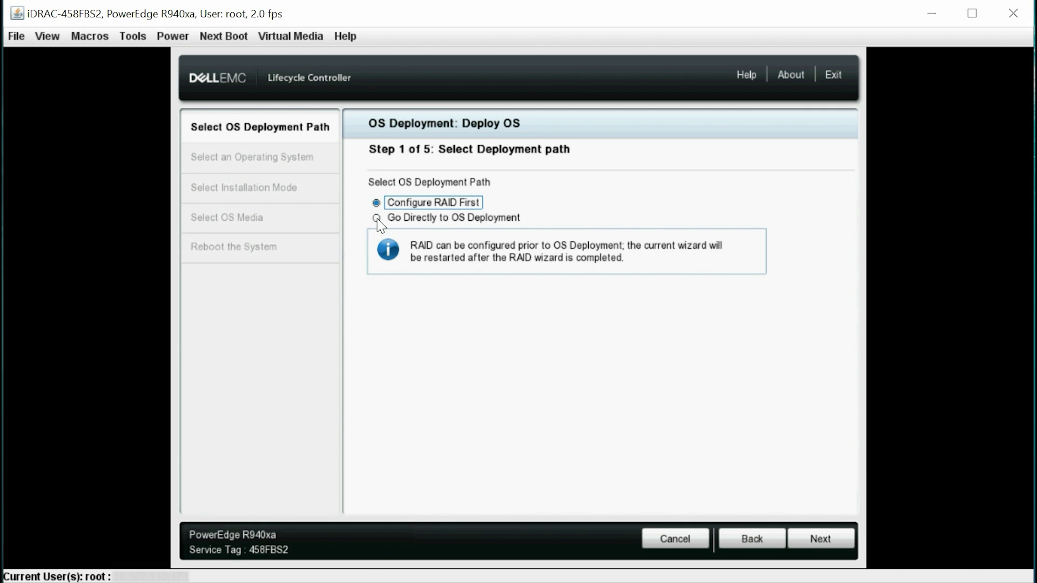
{"action": "left_click", "coordinate": [377, 218]}
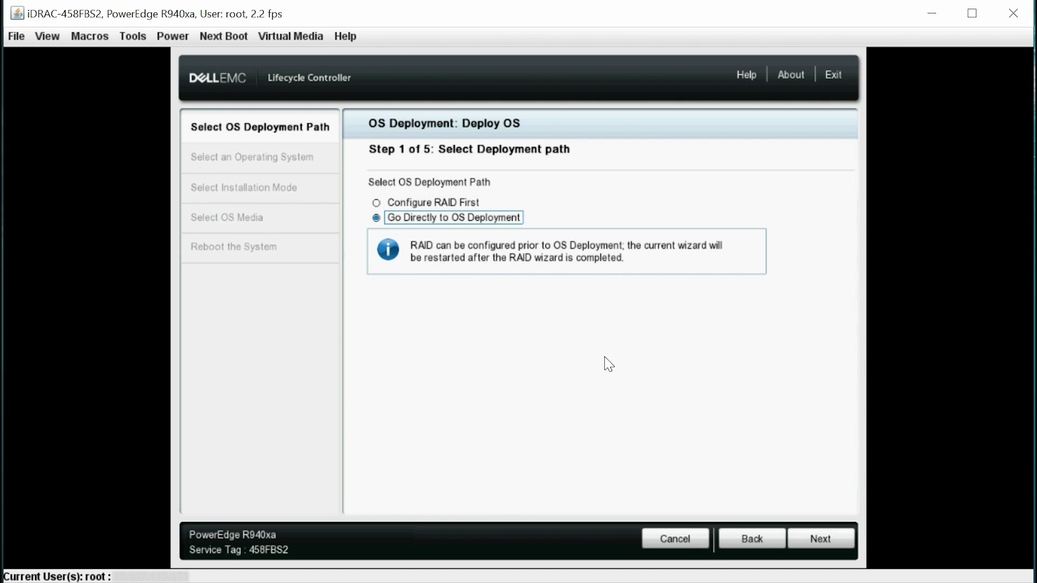
{"action": "left_click", "coordinate": [819, 533]}
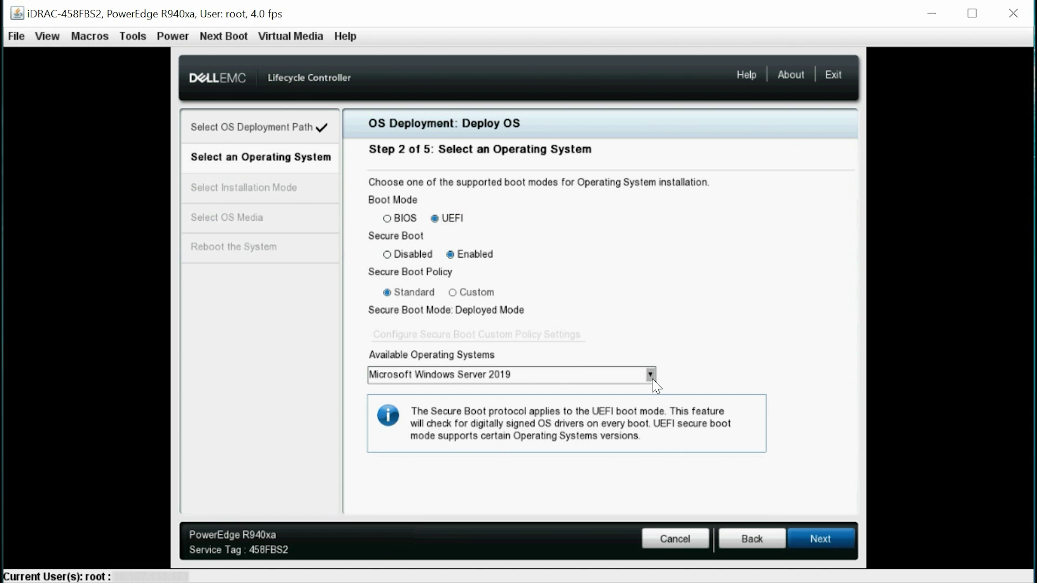
- Select Microsoft Windows Server 2022 in UEFI boot mode as the operating system to deploy
{"action": "left_click", "coordinate": [650, 375]}
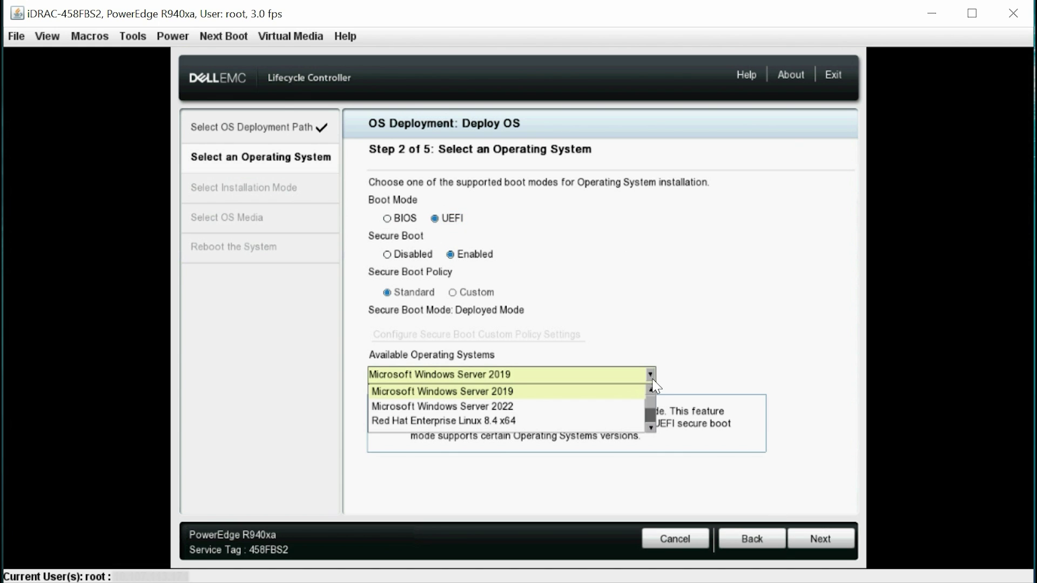
{"action": "left_click", "coordinate": [470, 408]}
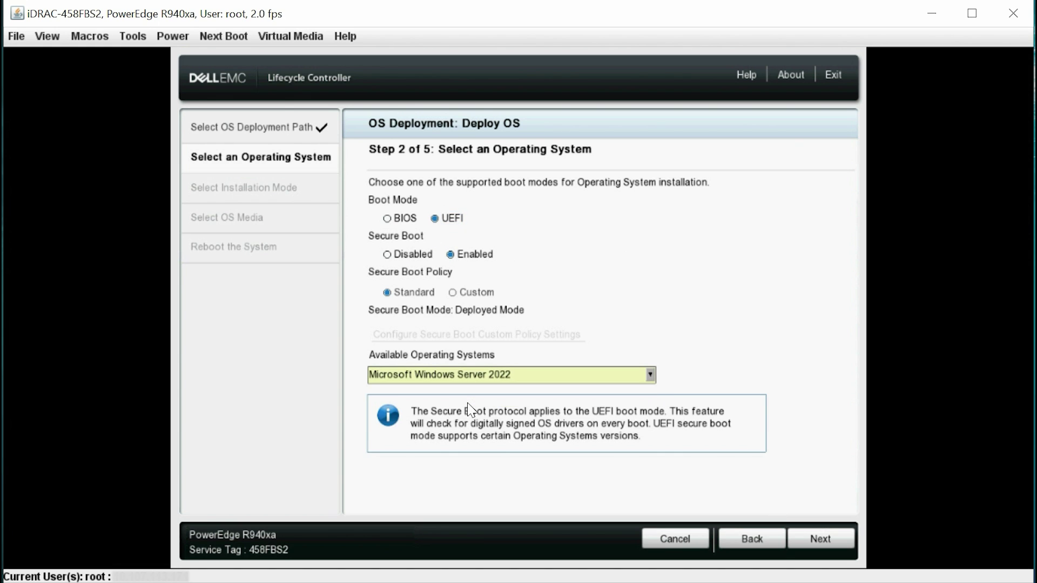
{"action": "left_click", "coordinate": [828, 546]}
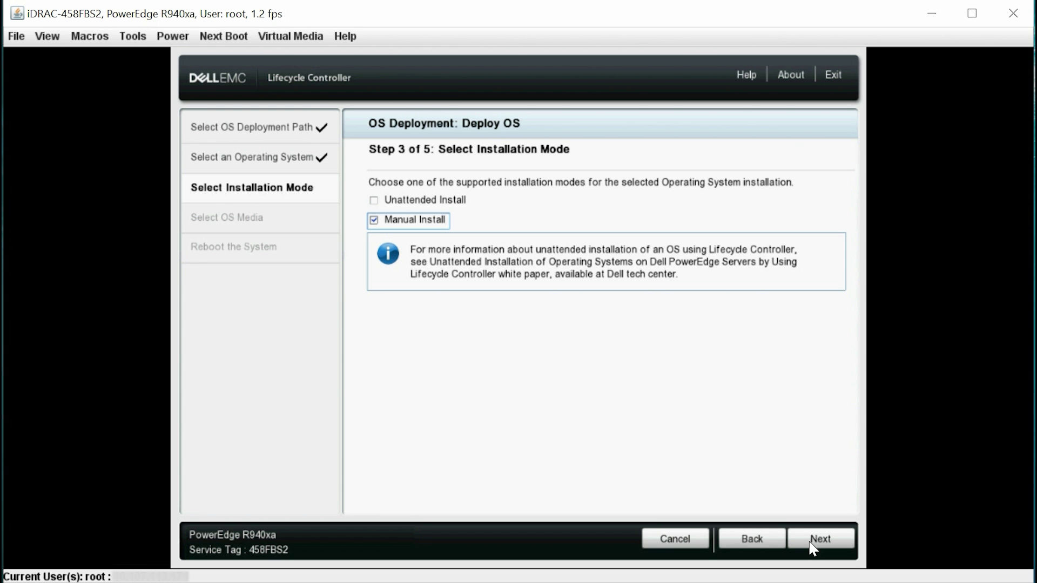
- Keep Manual Install, pick DVD_ROM (Virtual CD) as media, and finish the wizard to reboot
{"action": "left_click", "coordinate": [811, 544]}
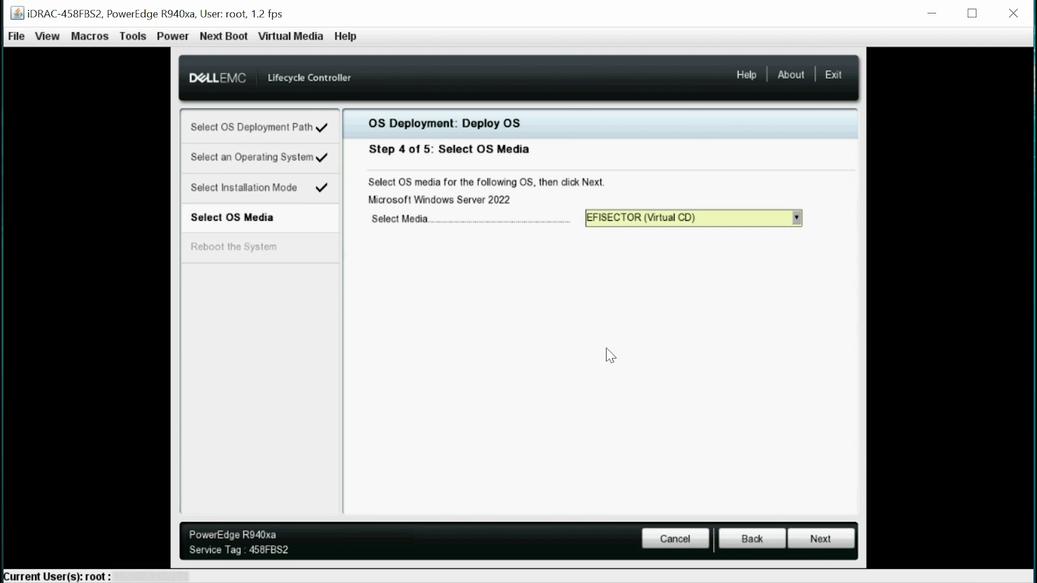
{"action": "left_click", "coordinate": [798, 218]}
{"action": "left_click", "coordinate": [632, 248]}
{"action": "left_click", "coordinate": [809, 532]}
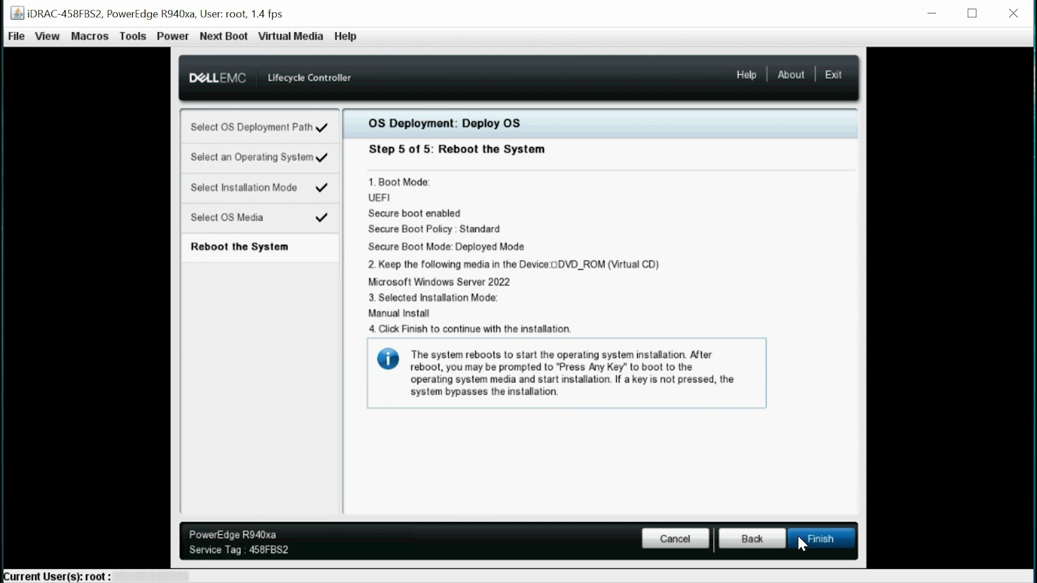
{"action": "left_click", "coordinate": [798, 536]}
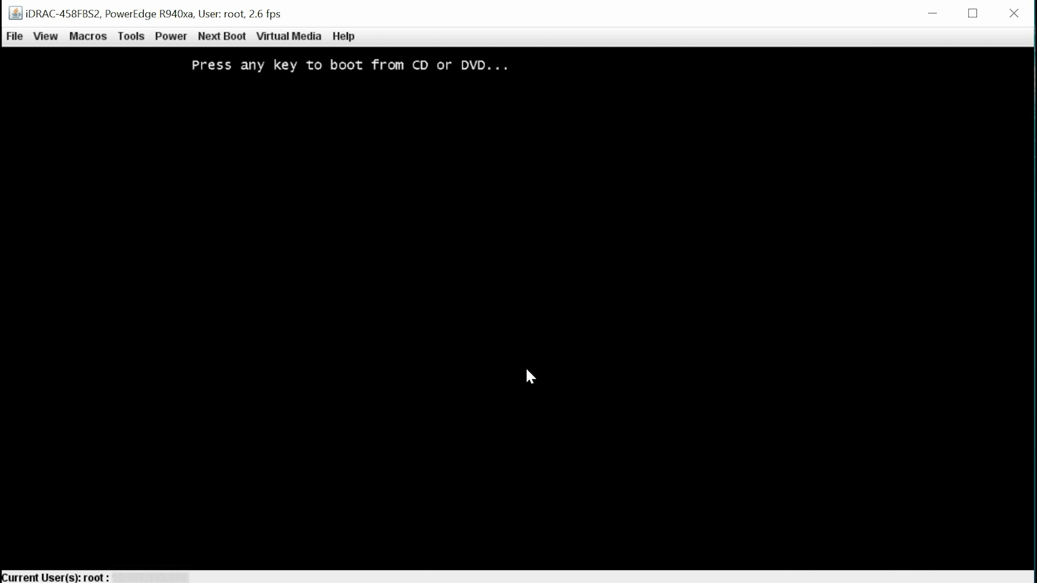
- Boot from the virtual CD and accept English (United States) language and US keyboard
{"action": "key", "text": "Return"}
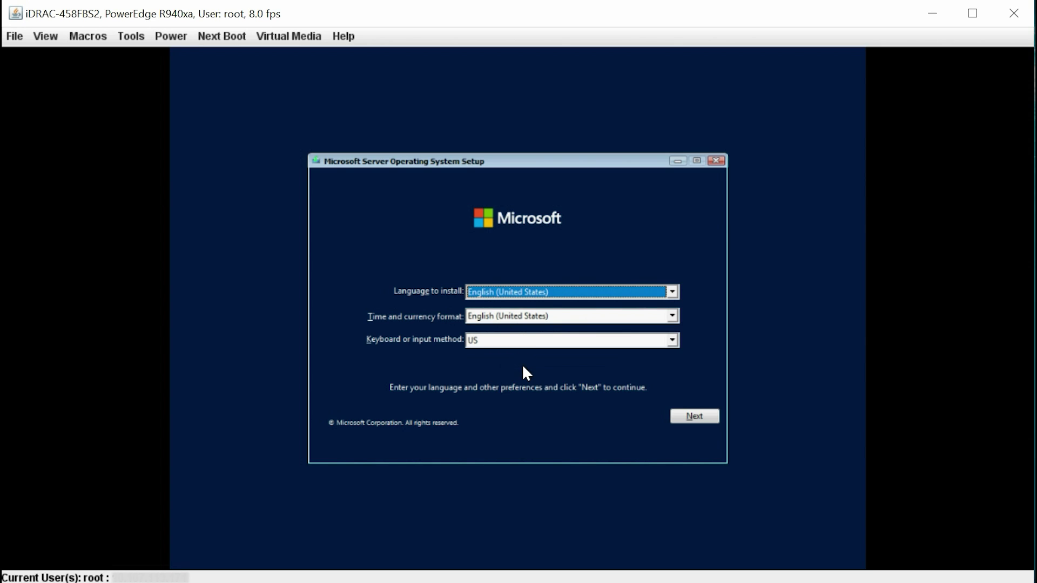
{"action": "left_click", "coordinate": [678, 417]}
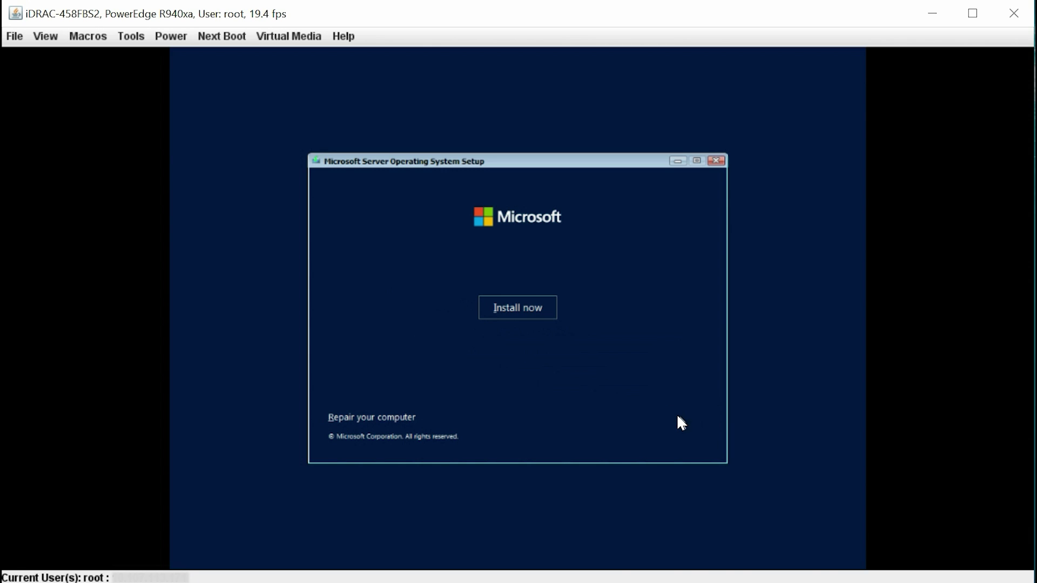
- Start the install, pick Datacenter (Desktop Experience), and accept the Microsoft license terms
{"action": "left_click", "coordinate": [508, 306]}
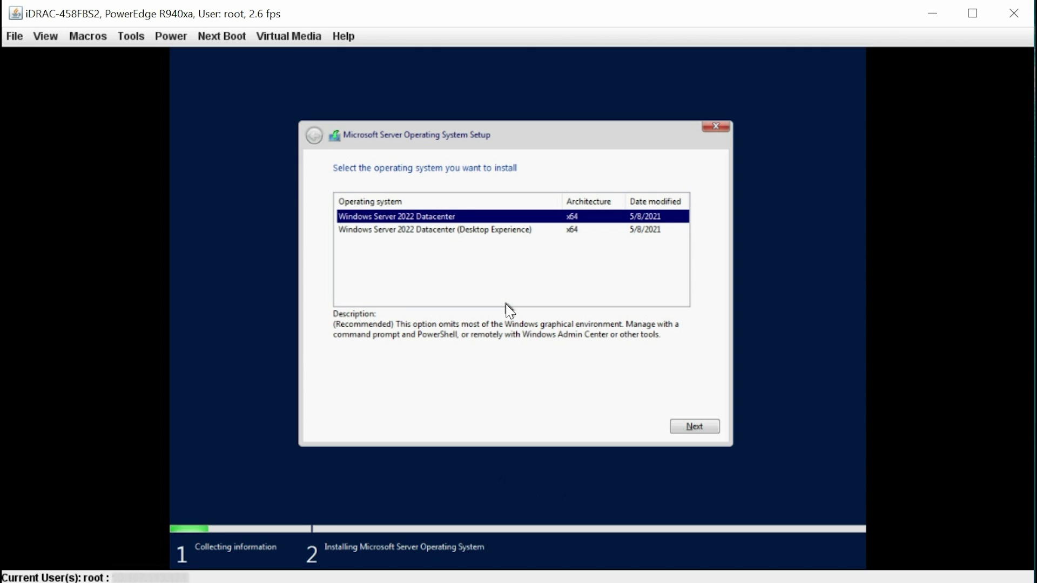
{"action": "left_click", "coordinate": [418, 231]}
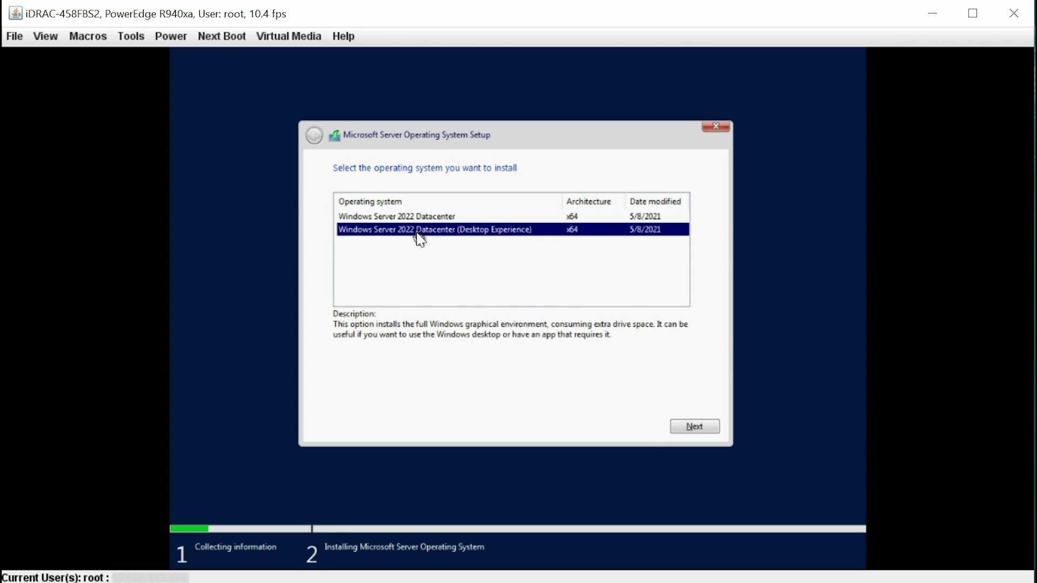
{"action": "left_click", "coordinate": [701, 424]}
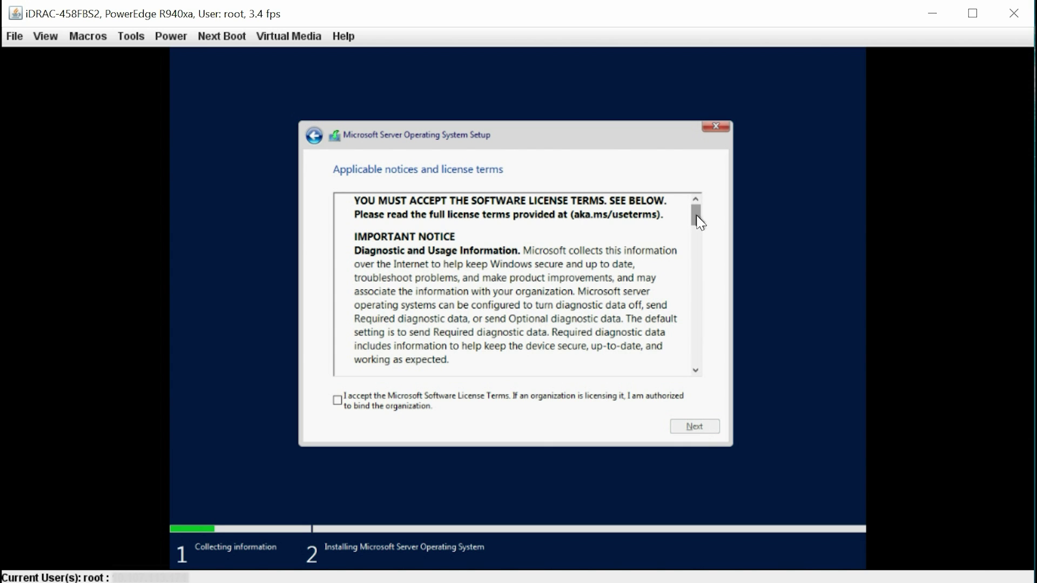
{"action": "left_click_drag", "start_coordinate": [696, 216], "coordinate": [697, 378]}
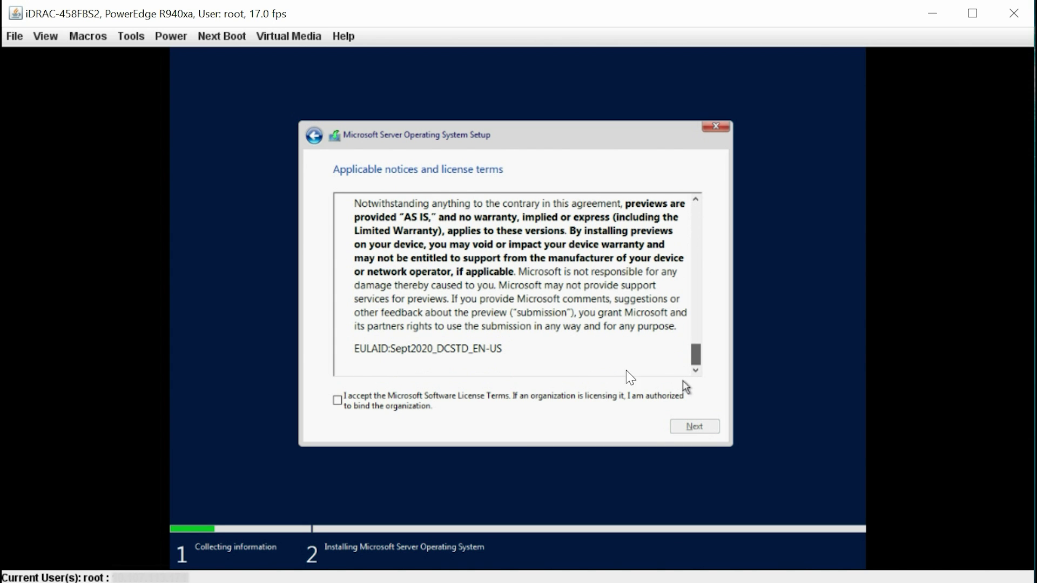
{"action": "left_click", "coordinate": [339, 400]}
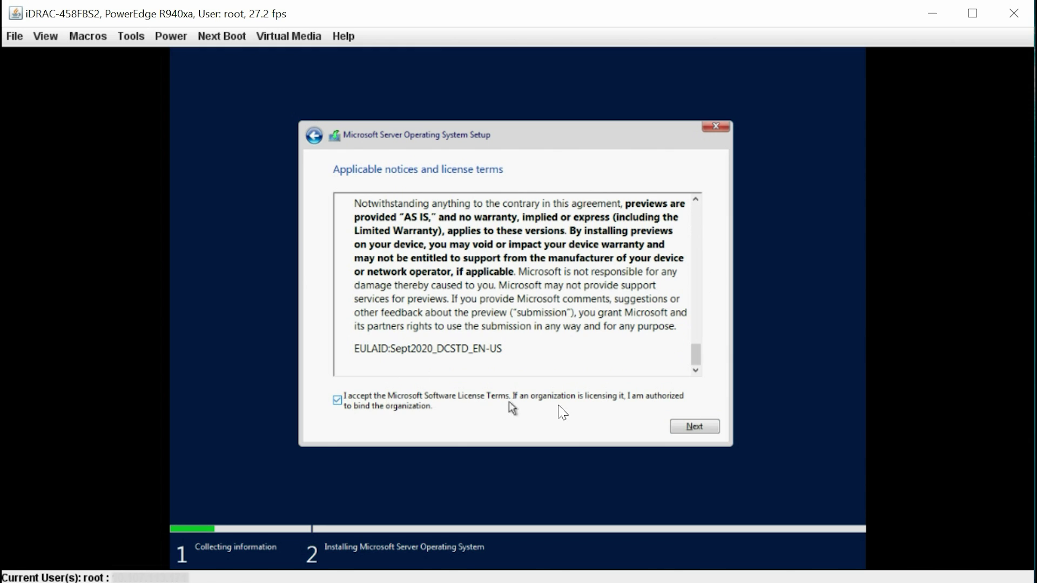
{"action": "left_click", "coordinate": [698, 426]}
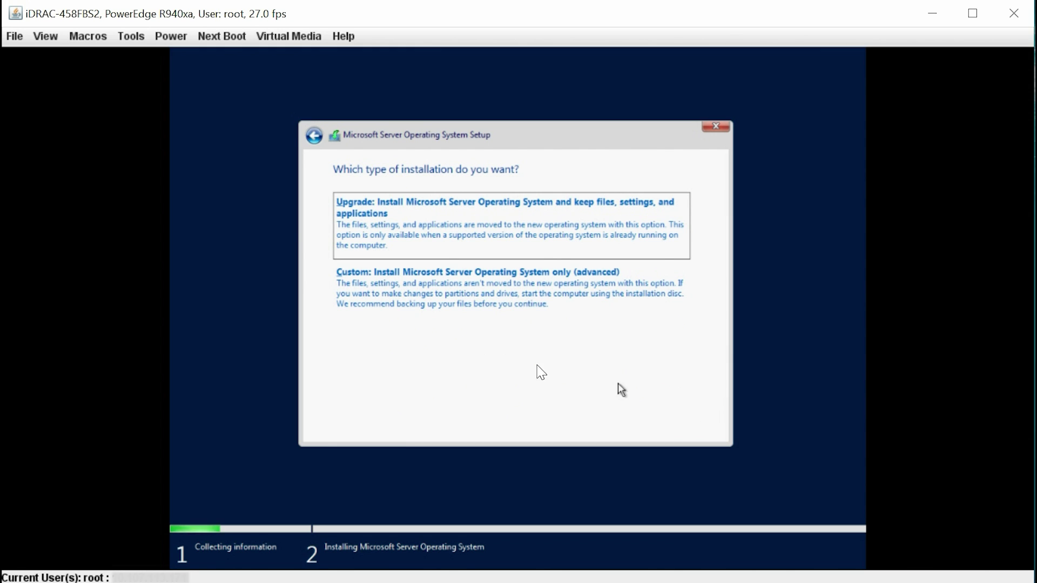
- Choose Custom install and create a full-size partition on Drive 0, allowing extra system partitions
{"action": "left_click", "coordinate": [383, 309]}
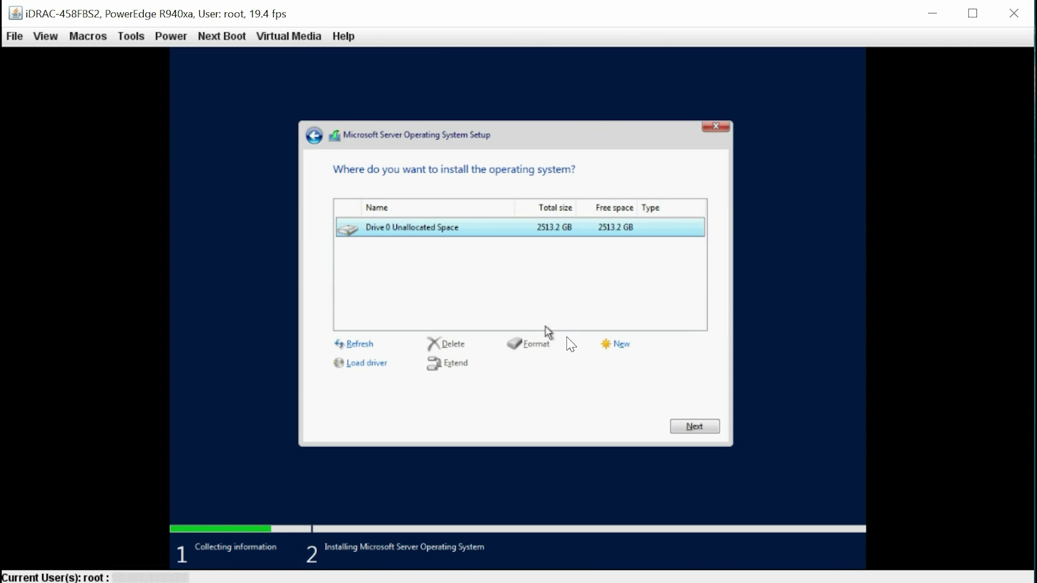
{"action": "left_click", "coordinate": [620, 349]}
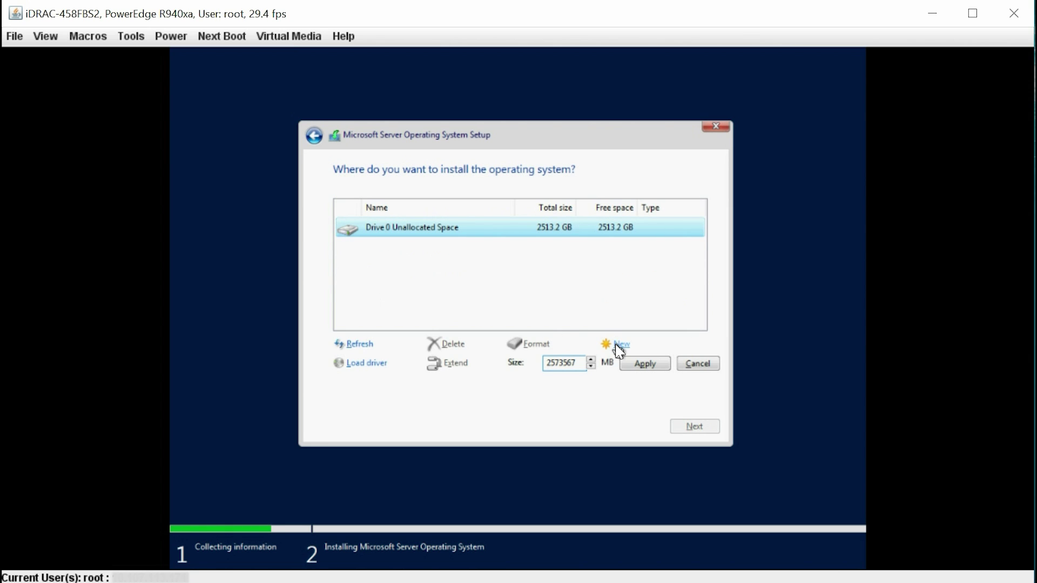
{"action": "left_click", "coordinate": [644, 366]}
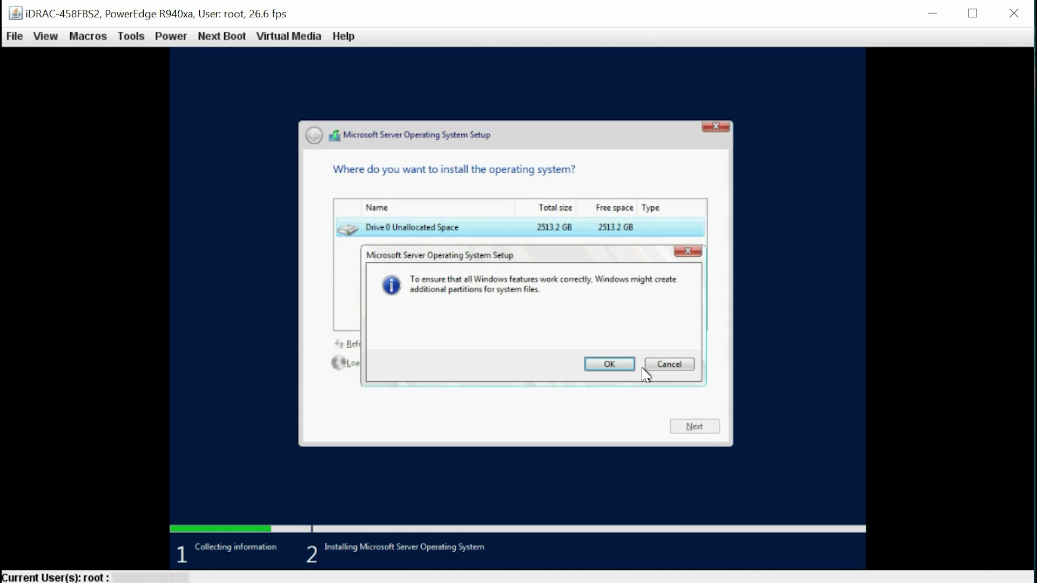
{"action": "left_click", "coordinate": [615, 368]}
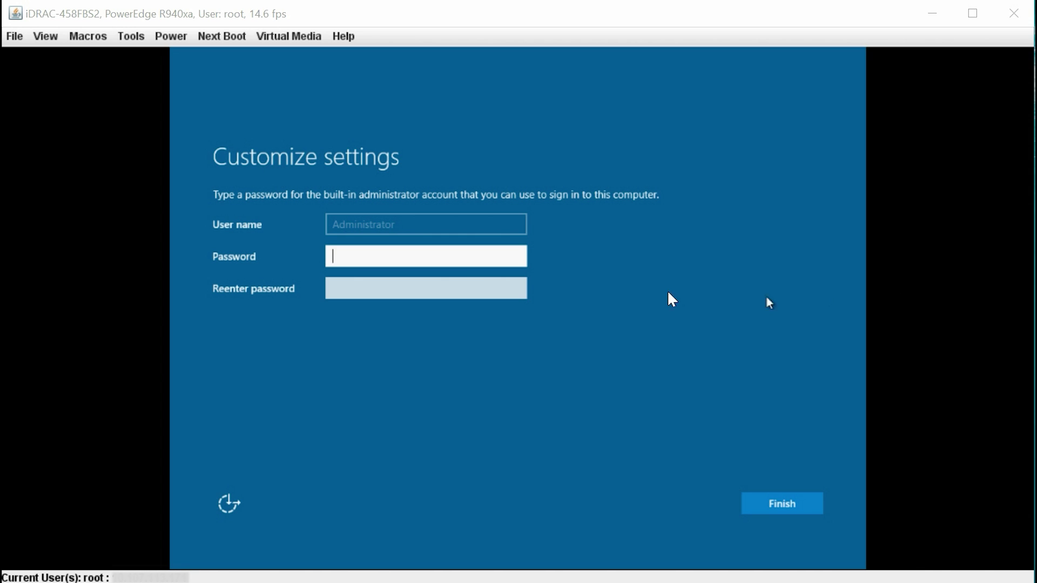
- Enter and confirm the Administrator password, then finish setup
{"action": "type", "text": "*"}
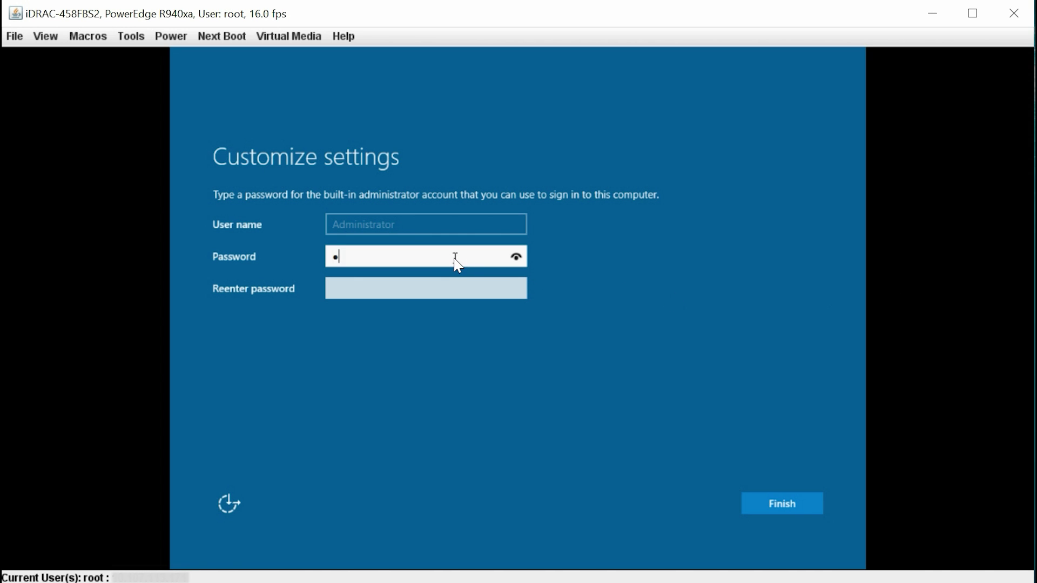
{"action": "type", "text": "****"}
{"action": "type", "text": "**"}
{"action": "key", "text": "Tab"}
{"action": "type", "text": "**"}
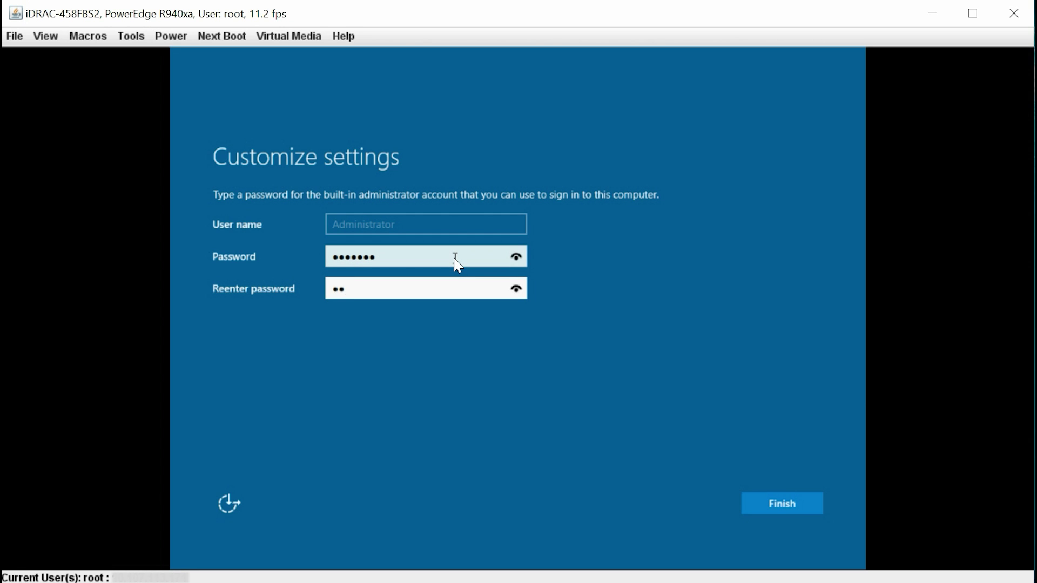
{"action": "type", "text": "*****"}
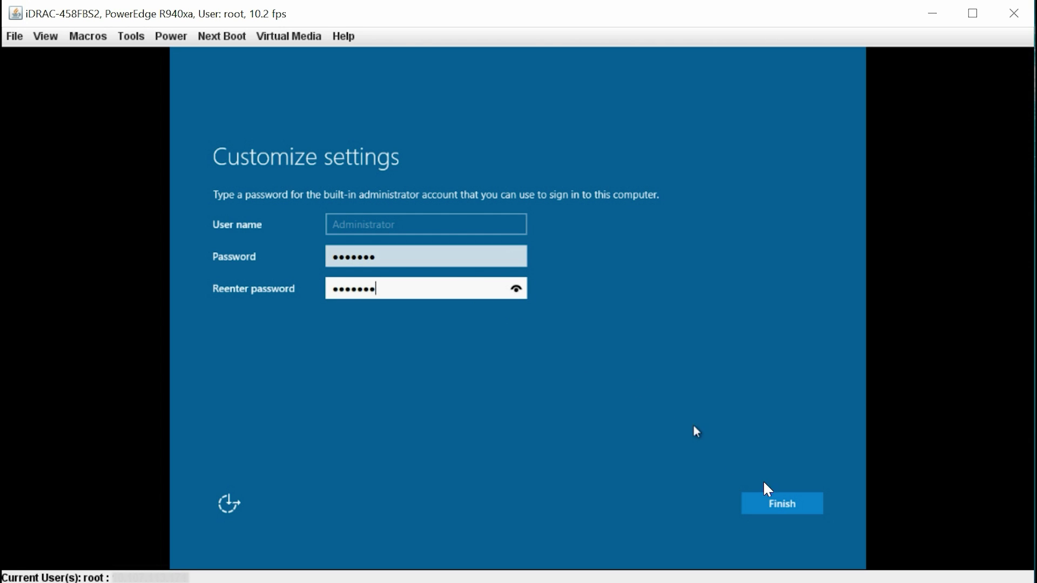
{"action": "left_click", "coordinate": [771, 505]}
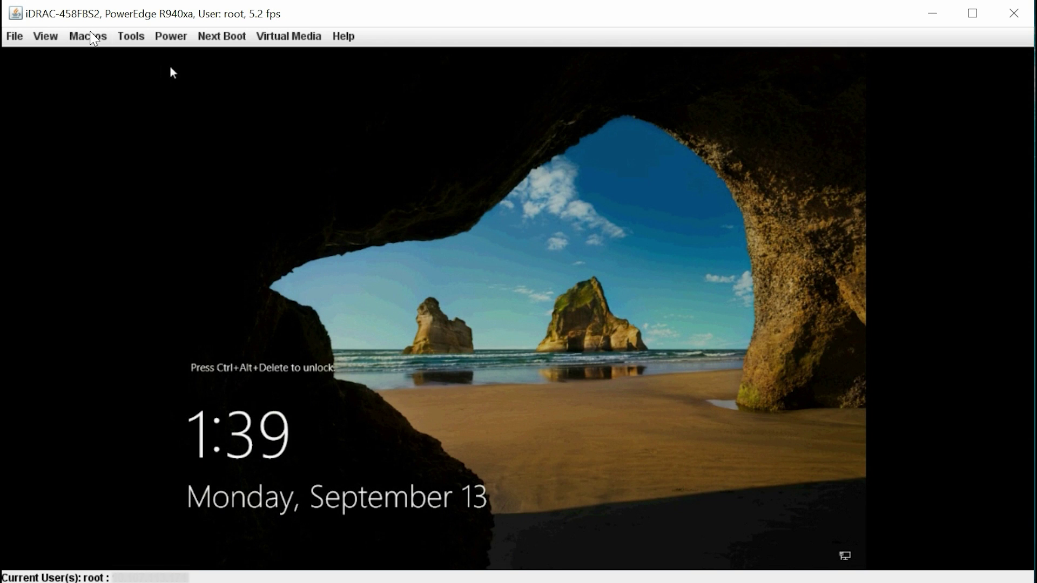
- Send Ctrl-Alt-Del from the Macros menu and sign in as Administrator with the password
{"action": "left_click", "coordinate": [89, 36]}
{"action": "left_click", "coordinate": [89, 57]}
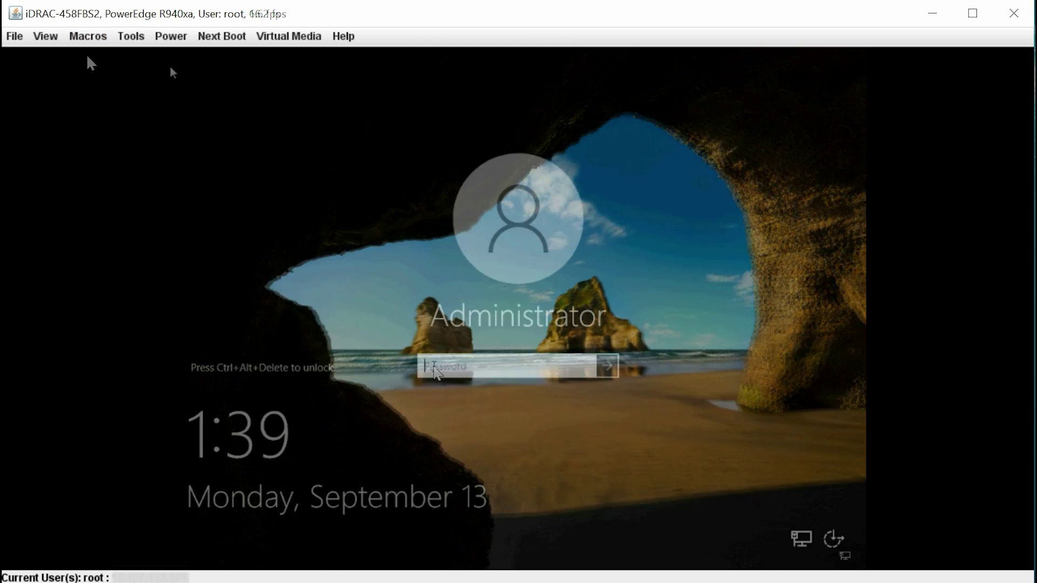
{"action": "type", "text": "*****"}
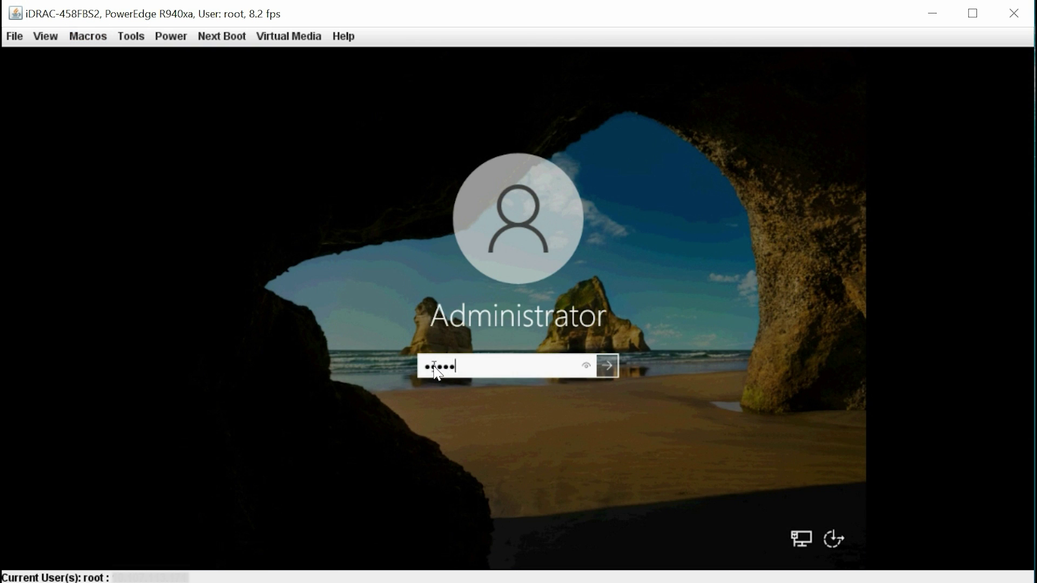
{"action": "type", "text": "**"}
{"action": "left_click", "coordinate": [608, 366]}
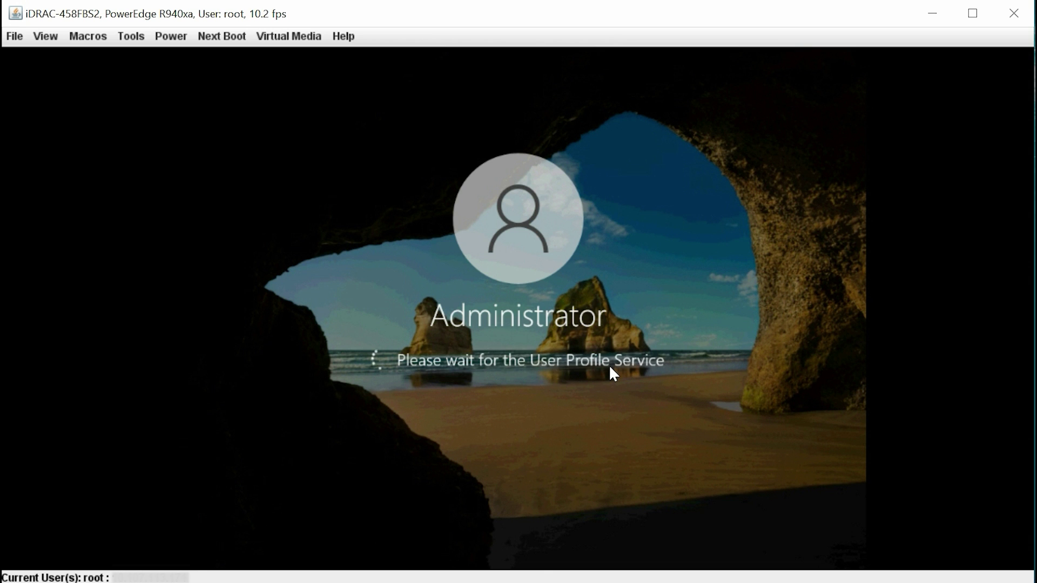